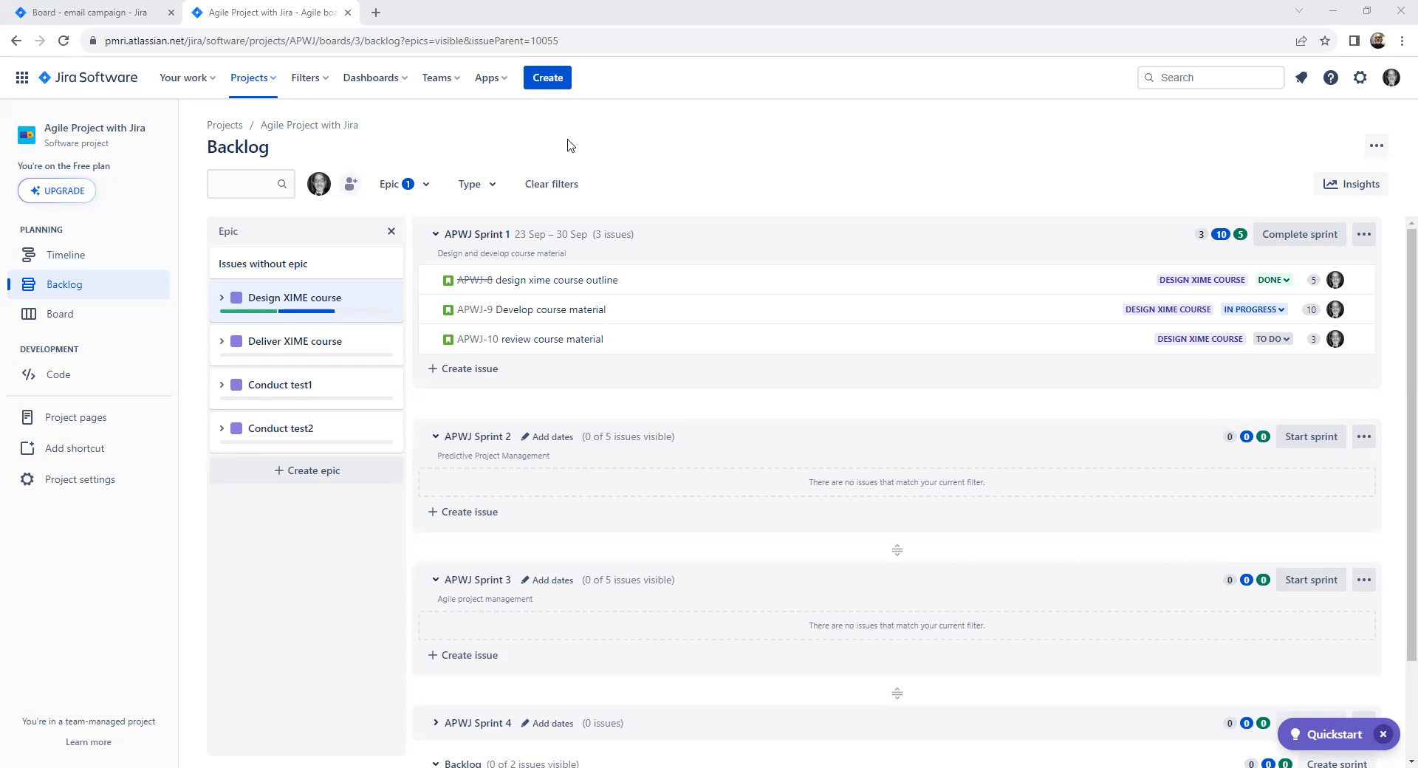
# Review the project templates offered for creating a new project, and return to the backlog
pyautogui.click(272, 86)
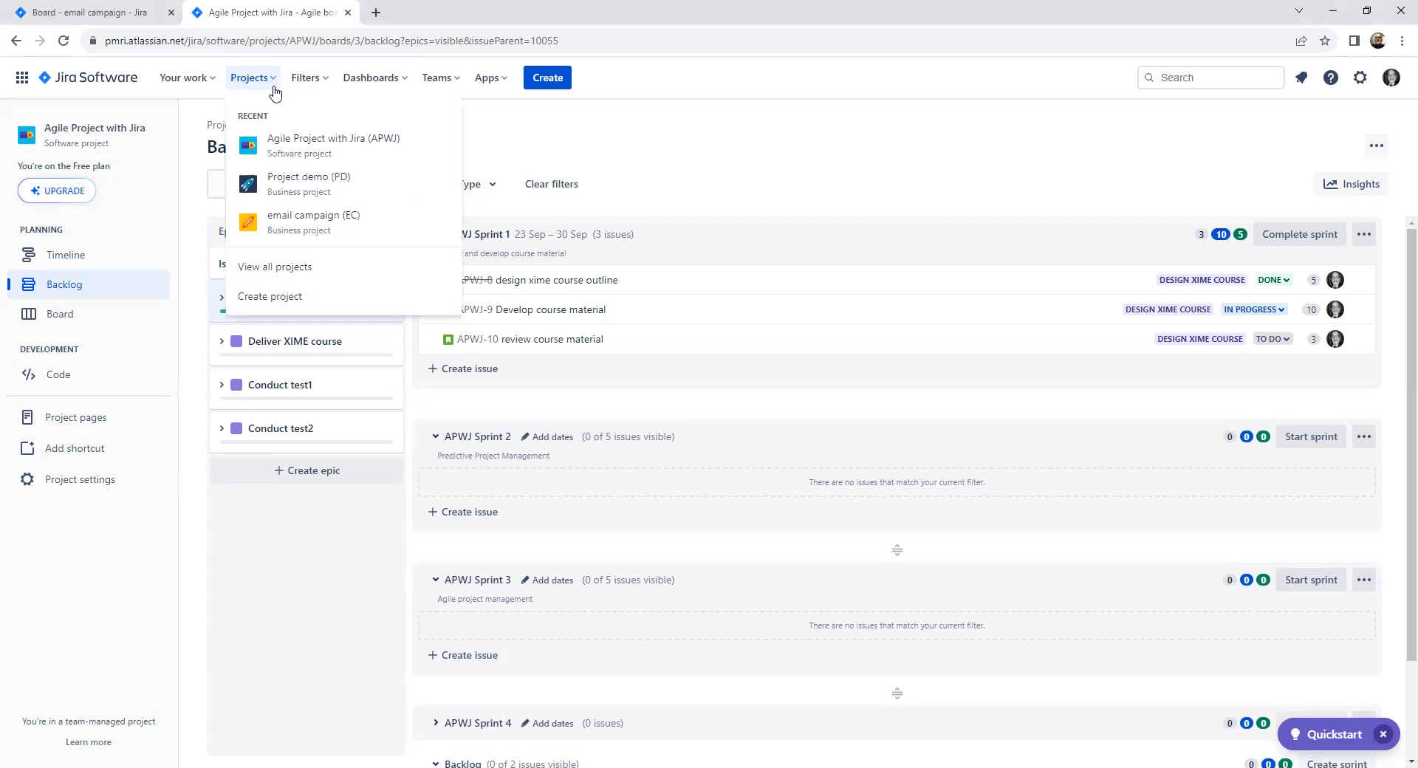
pyautogui.click(287, 305)
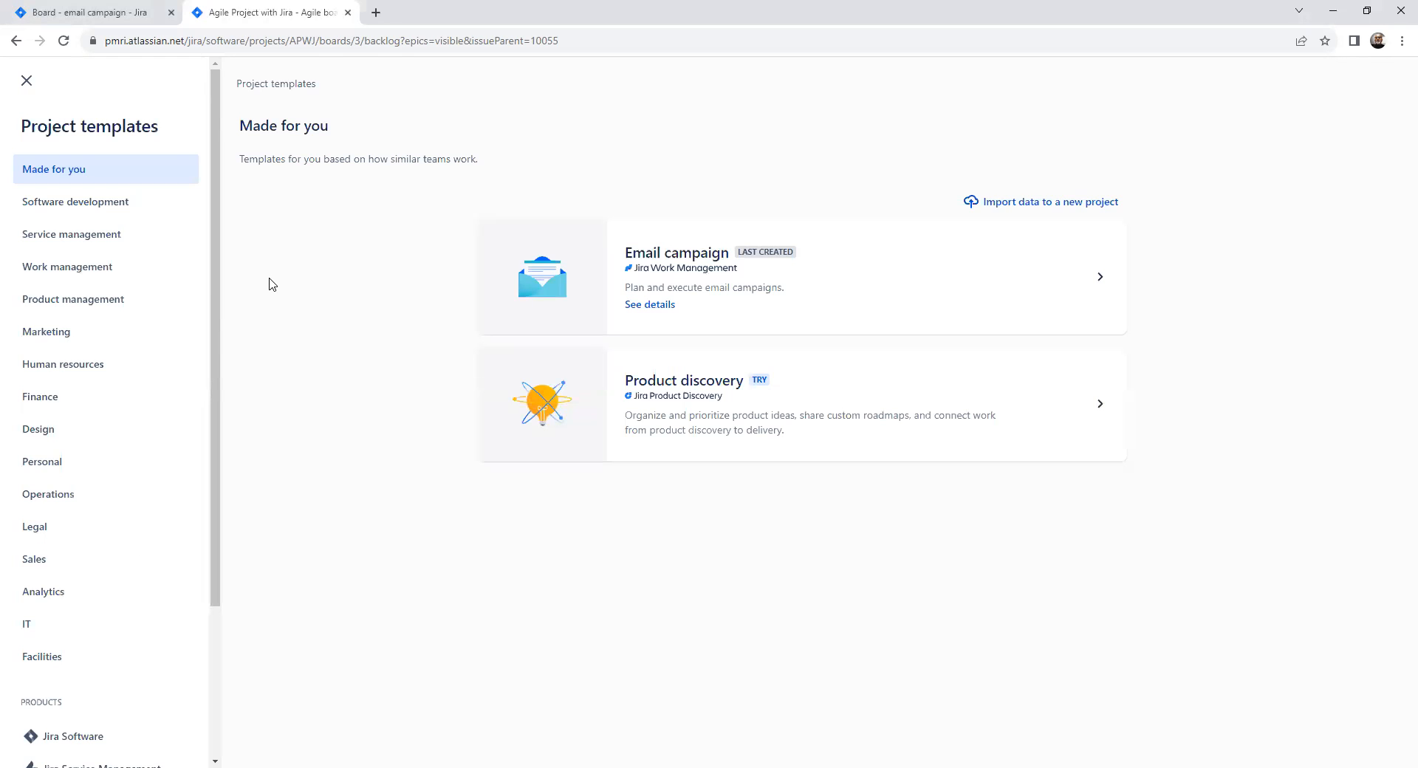
pyautogui.click(27, 82)
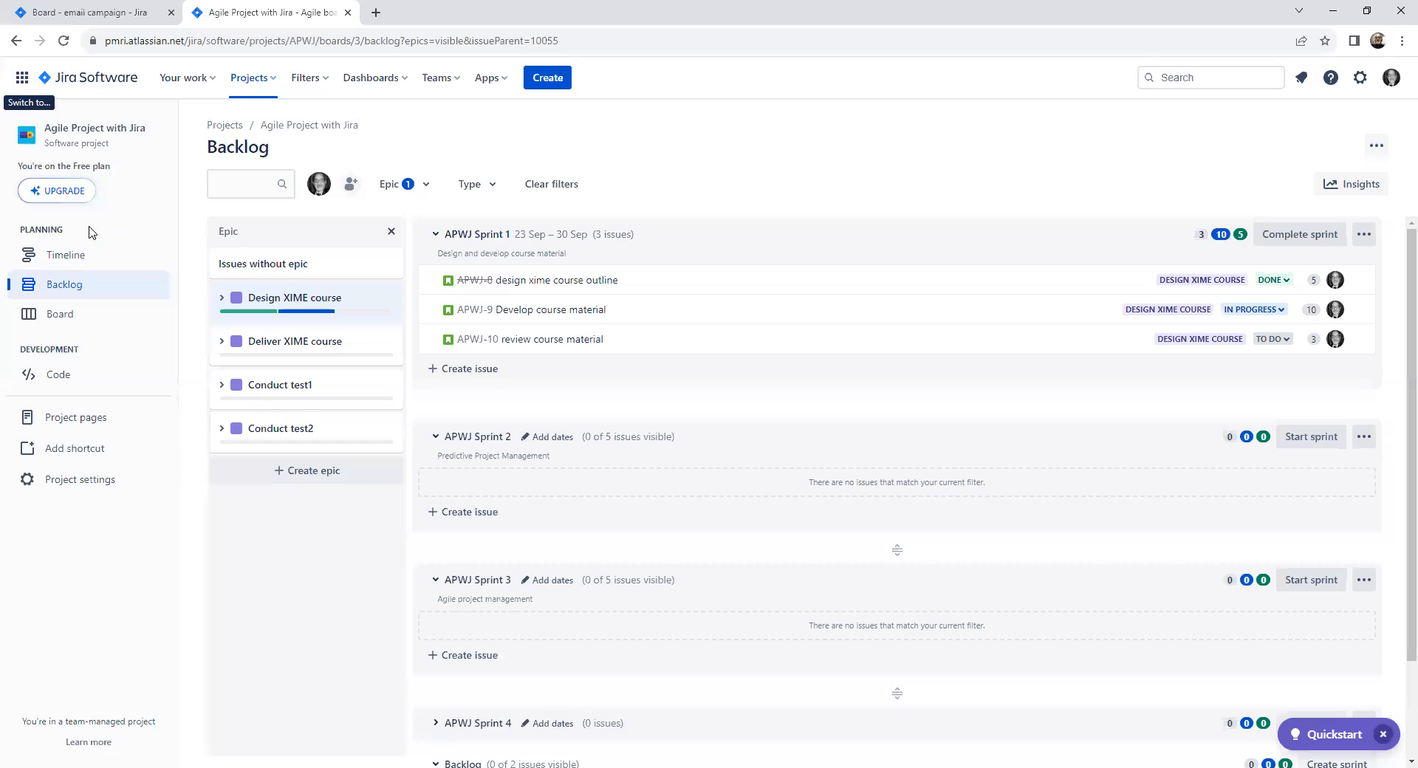
# Open the Agile Project with Jira (APWJ) project and show its backlog without the epic filter
pyautogui.click(277, 83)
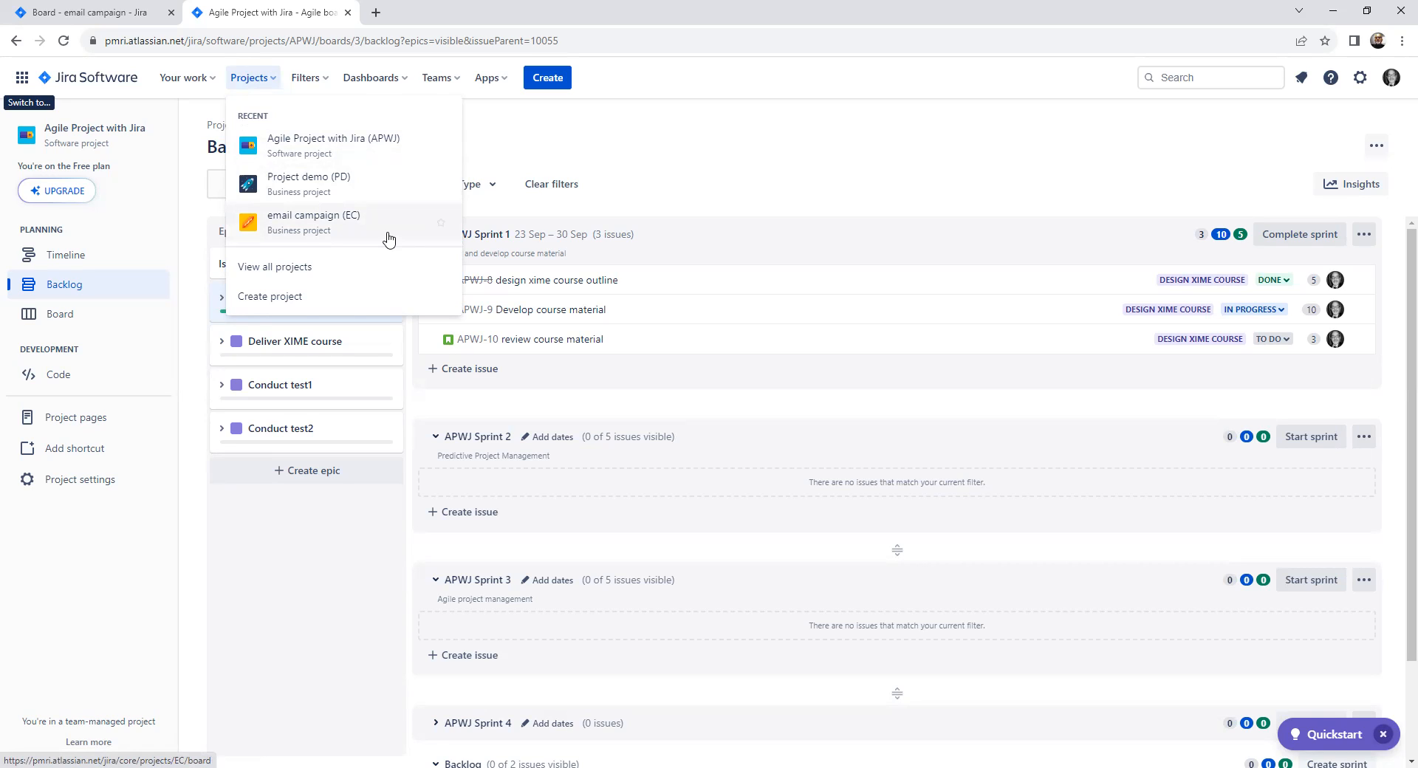
pyautogui.click(357, 156)
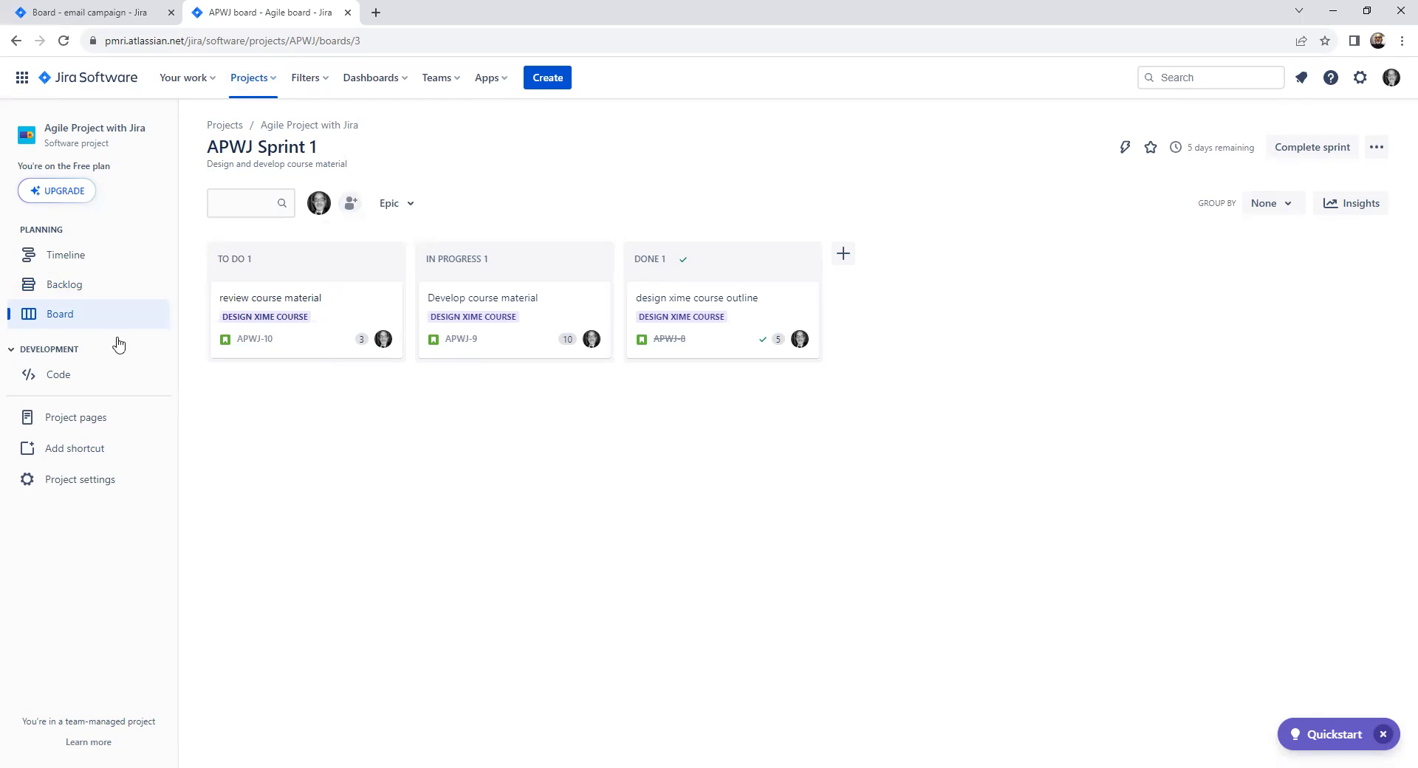
pyautogui.click(65, 293)
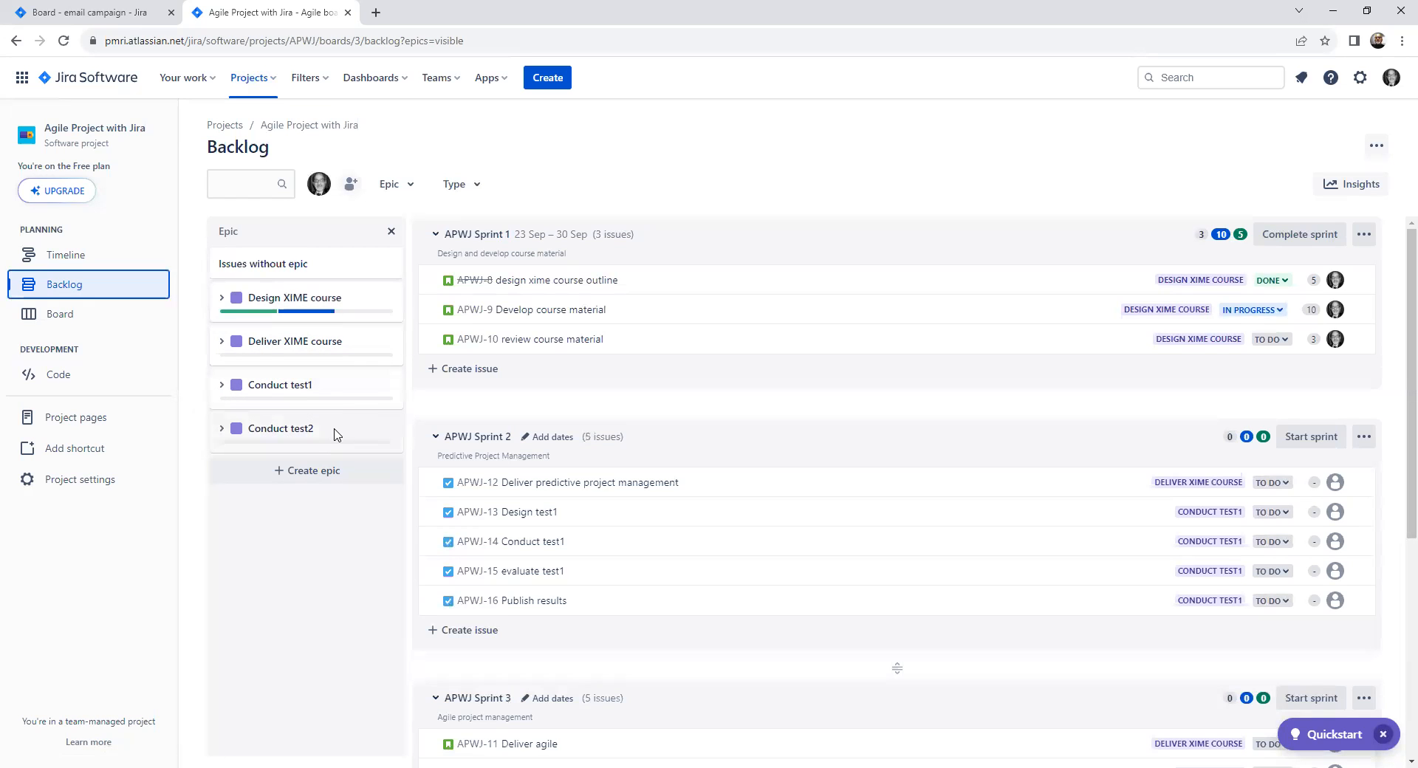
# Create a new epic named "evaluation" in the backlog and reload the page
pyautogui.click(316, 477)
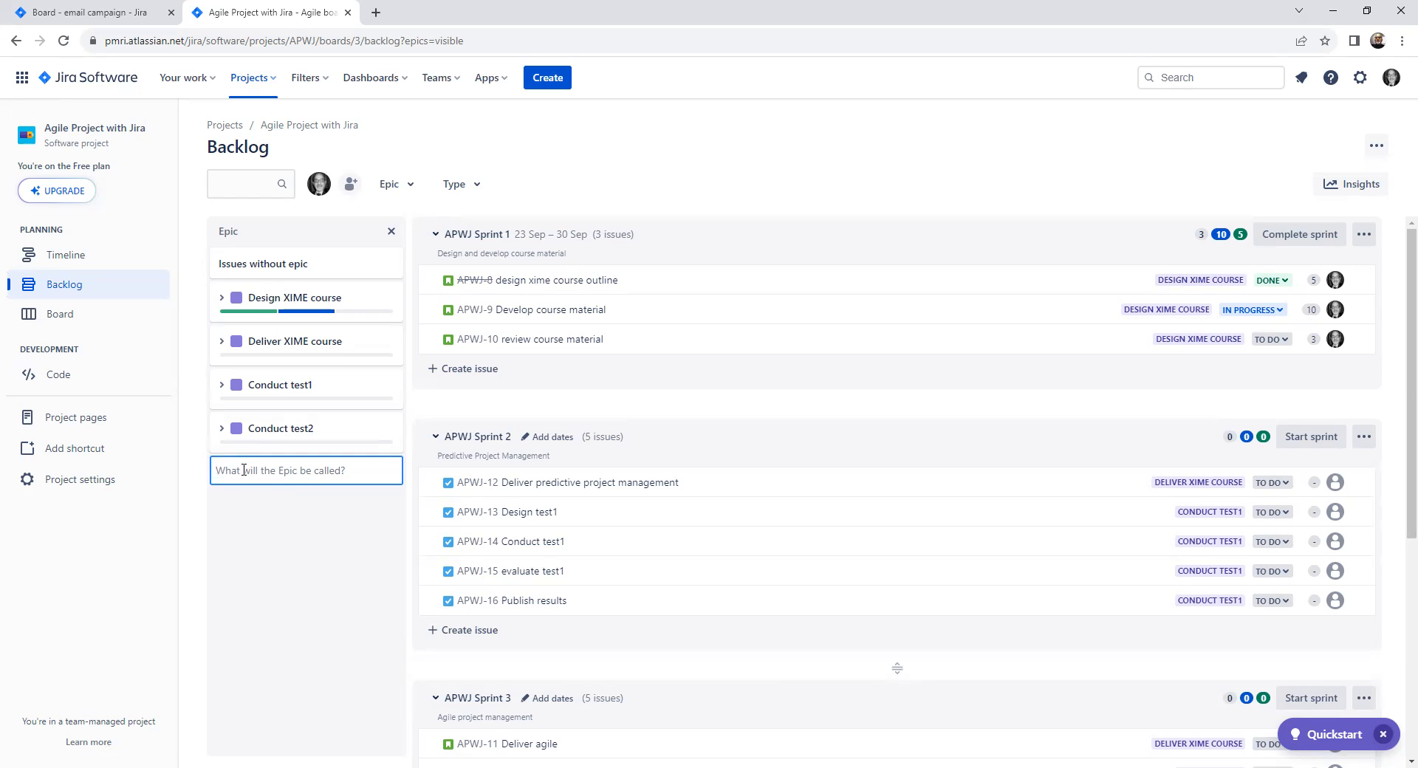
pyautogui.write('evaluation')
pyautogui.press('Return')
pyautogui.click(65, 45)
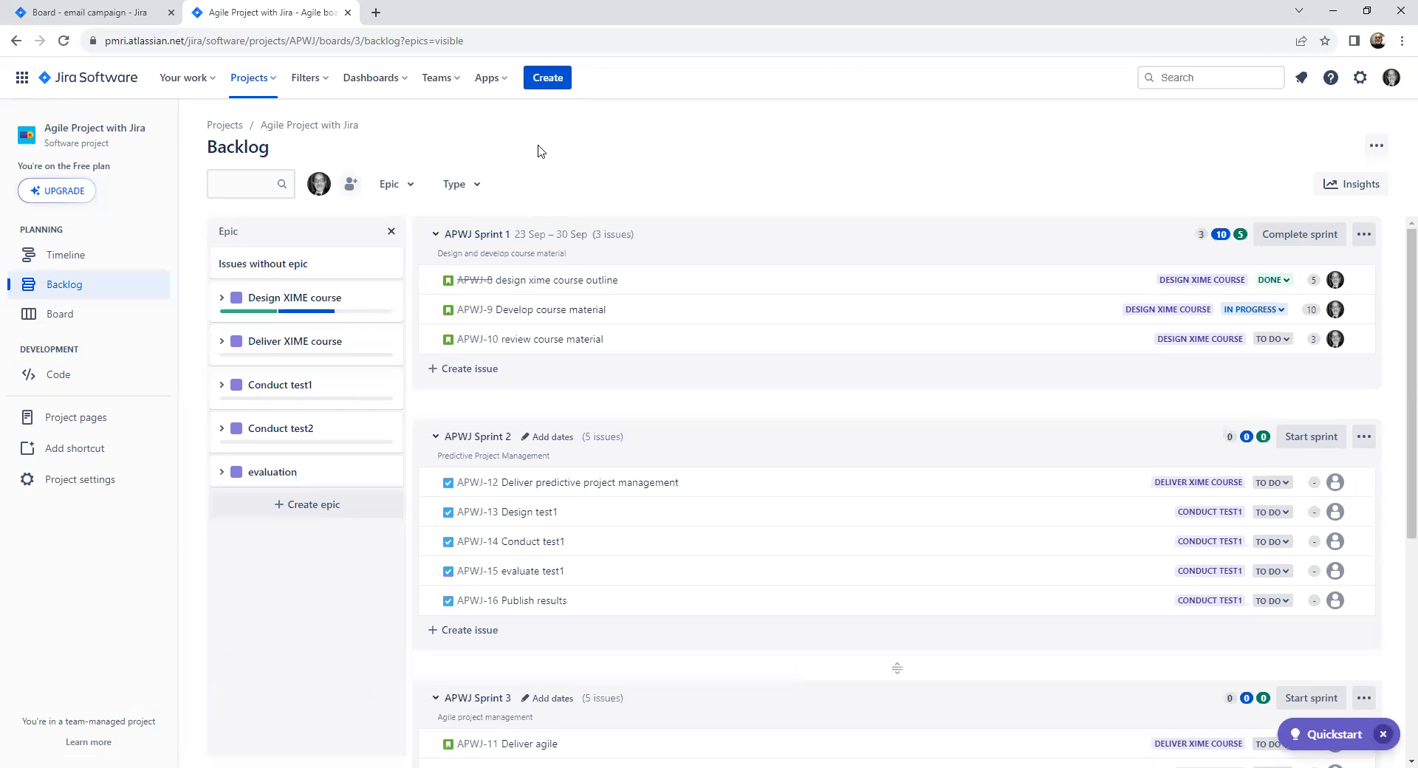
# Look at the issue types available when creating a new issue, and cancel without creating one
pyautogui.click(555, 80)
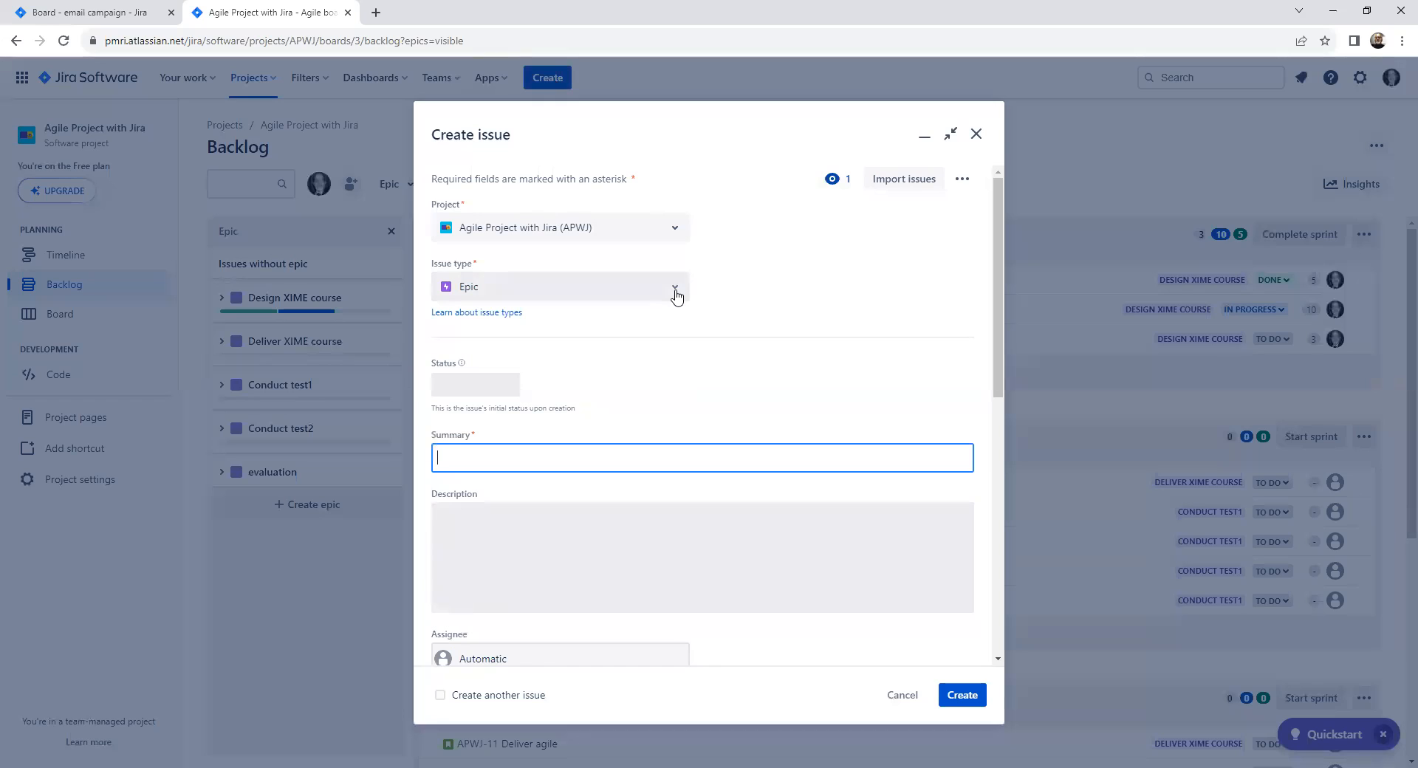
pyautogui.click(675, 291)
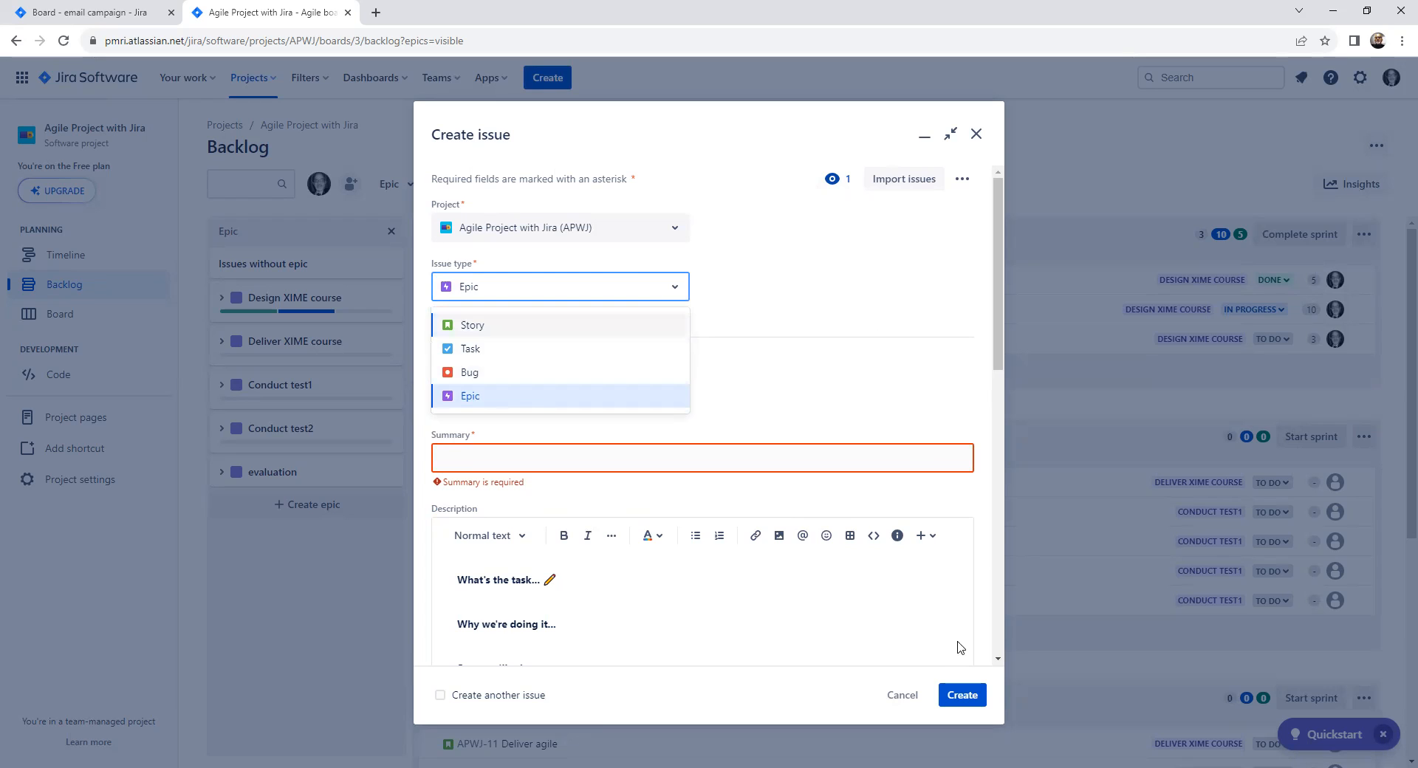
pyautogui.click(901, 697)
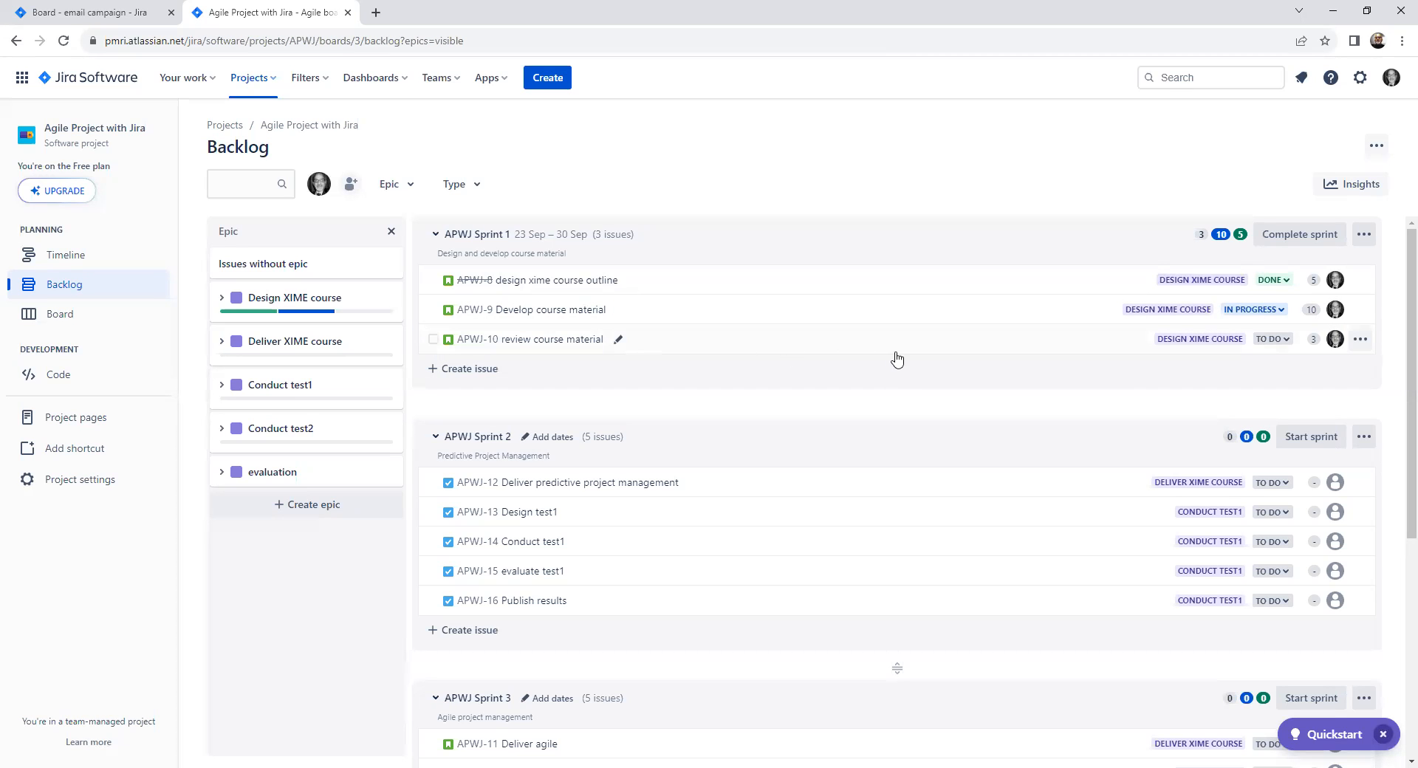
# Add a task named "train on jira" to APWJ Sprint 1
pyautogui.click(475, 373)
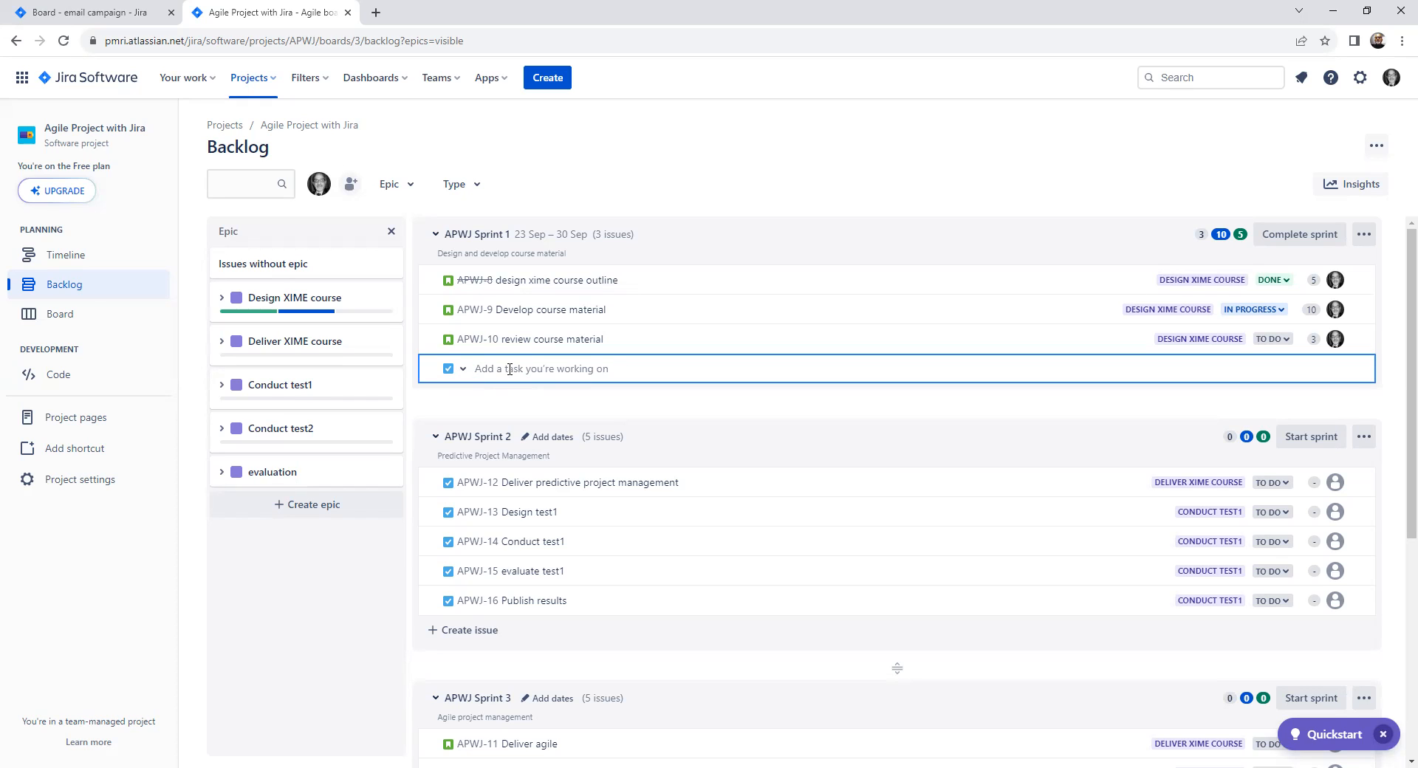
pyautogui.write('train on jira')
pyautogui.press('Return')
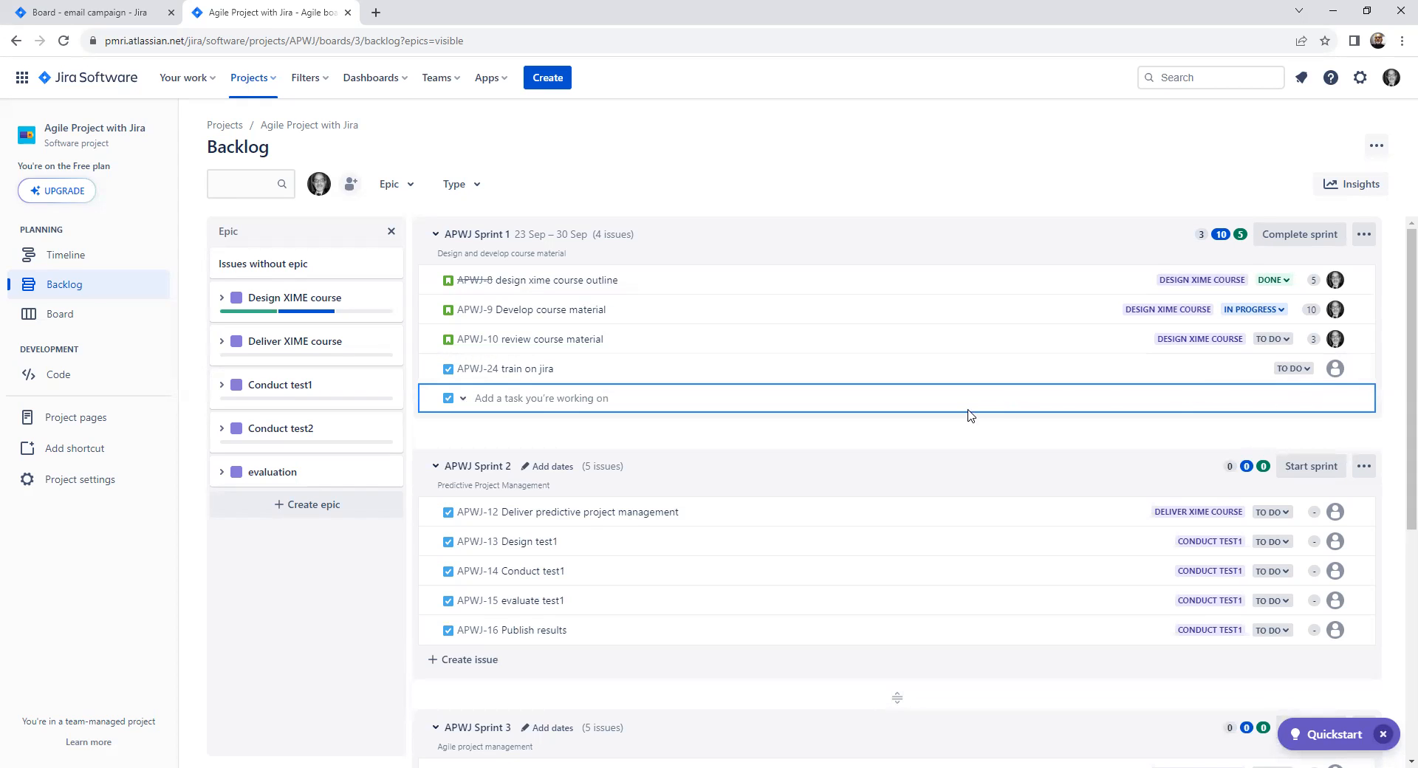
# Create a new epic named "tools" in the backlog
pyautogui.click(328, 508)
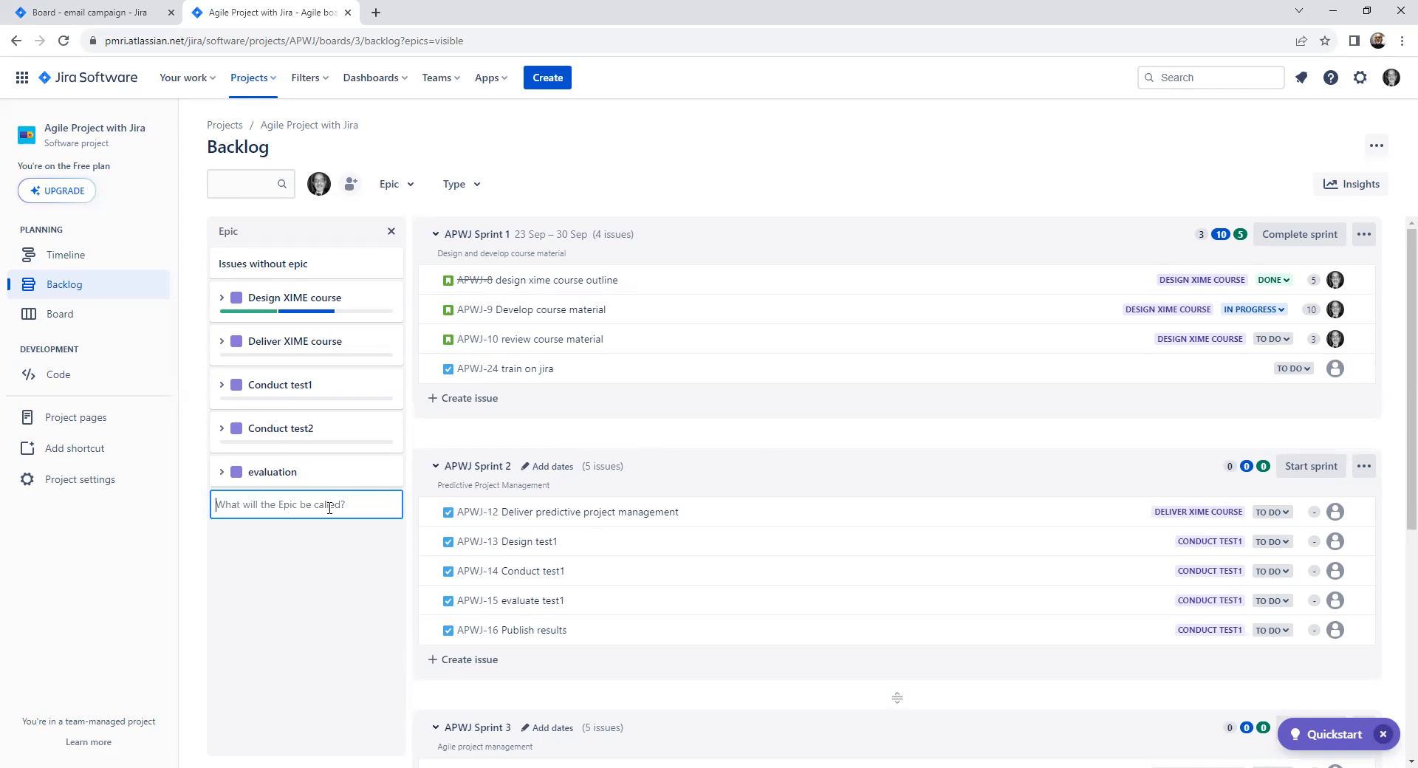
pyautogui.write('t')
pyautogui.press('Return')
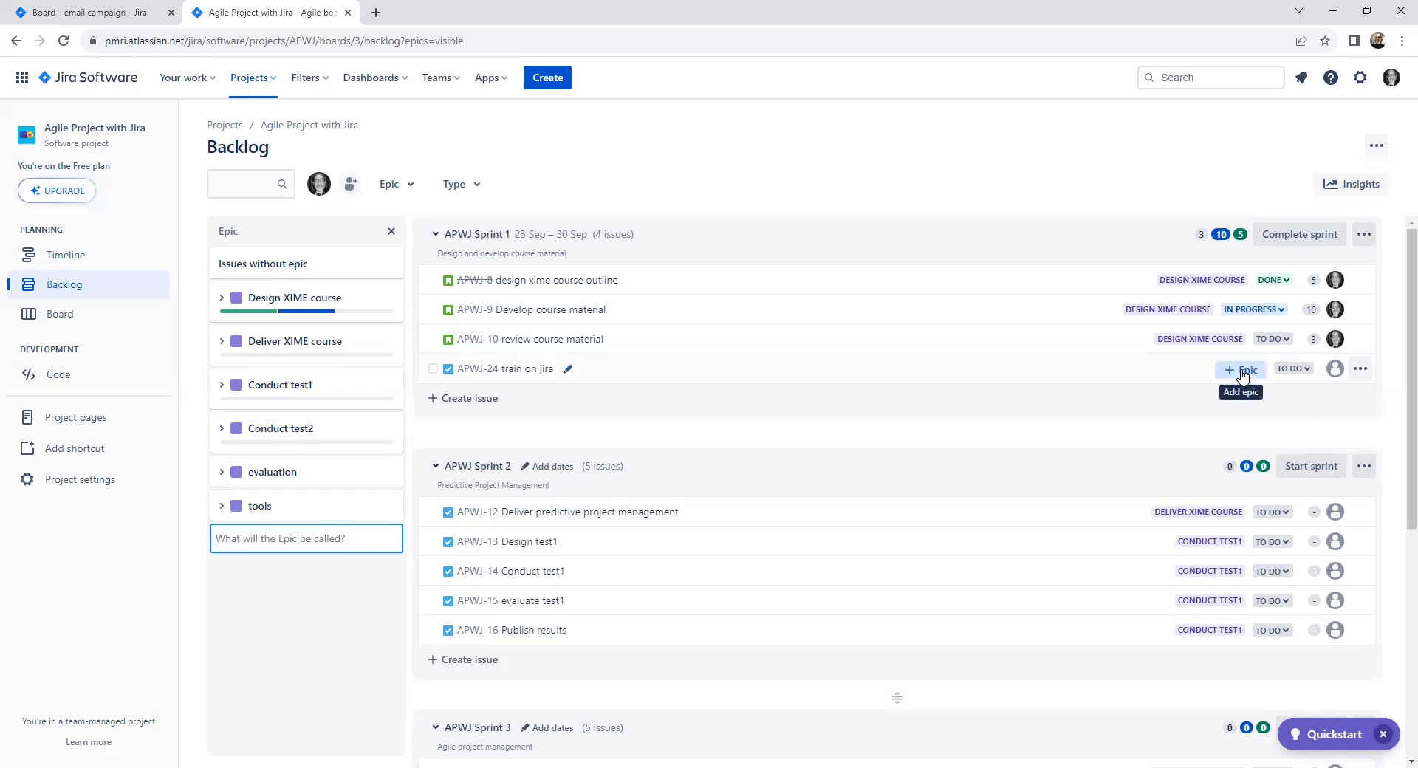
pyautogui.click(1244, 374)
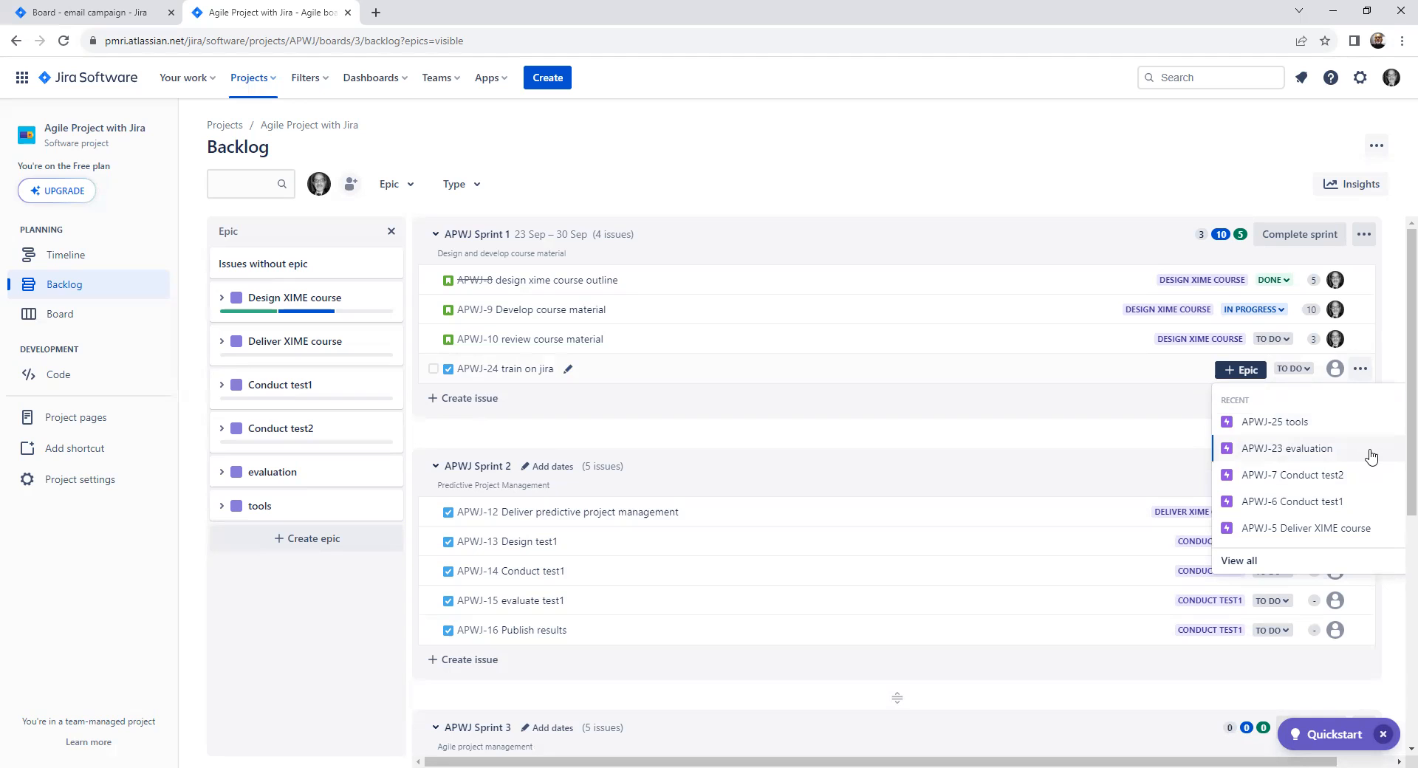
pyautogui.click(1248, 567)
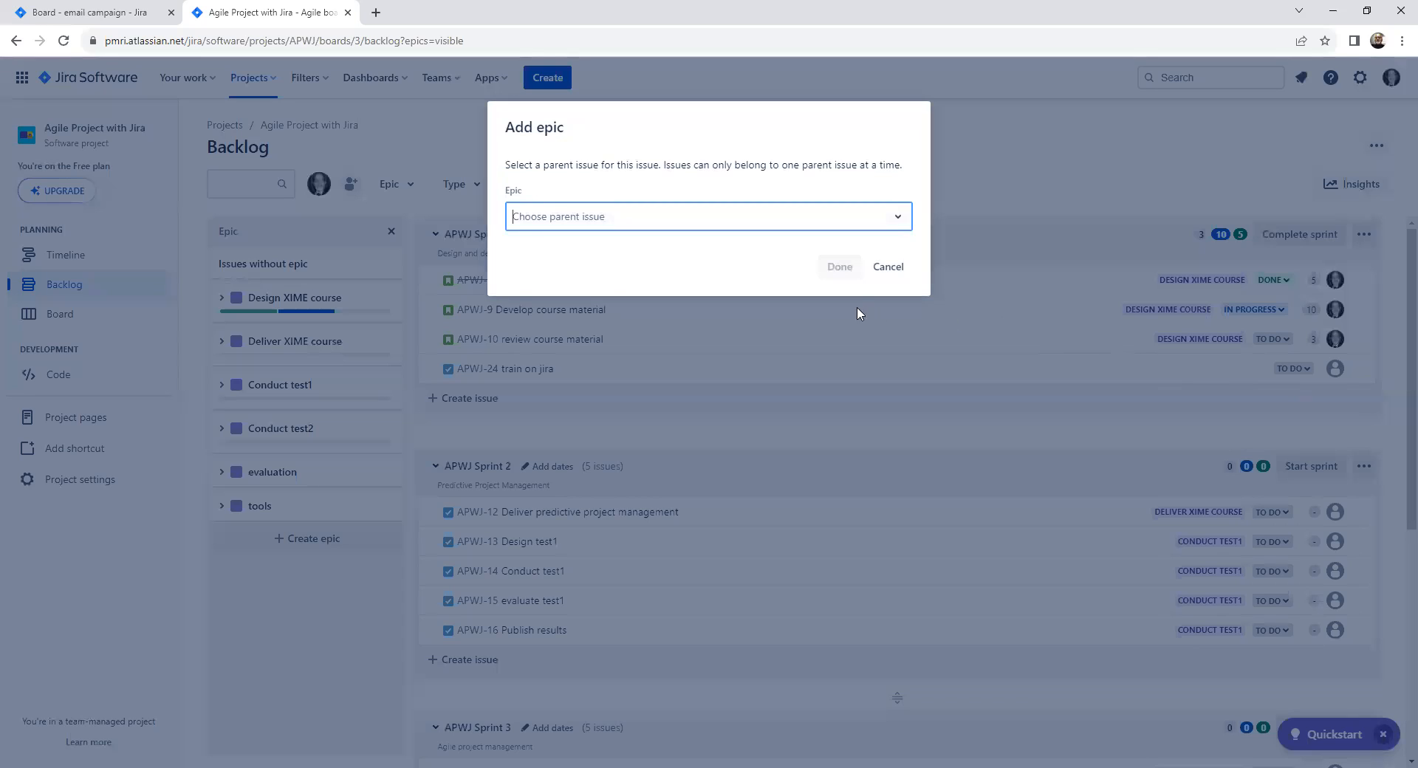
pyautogui.click(891, 269)
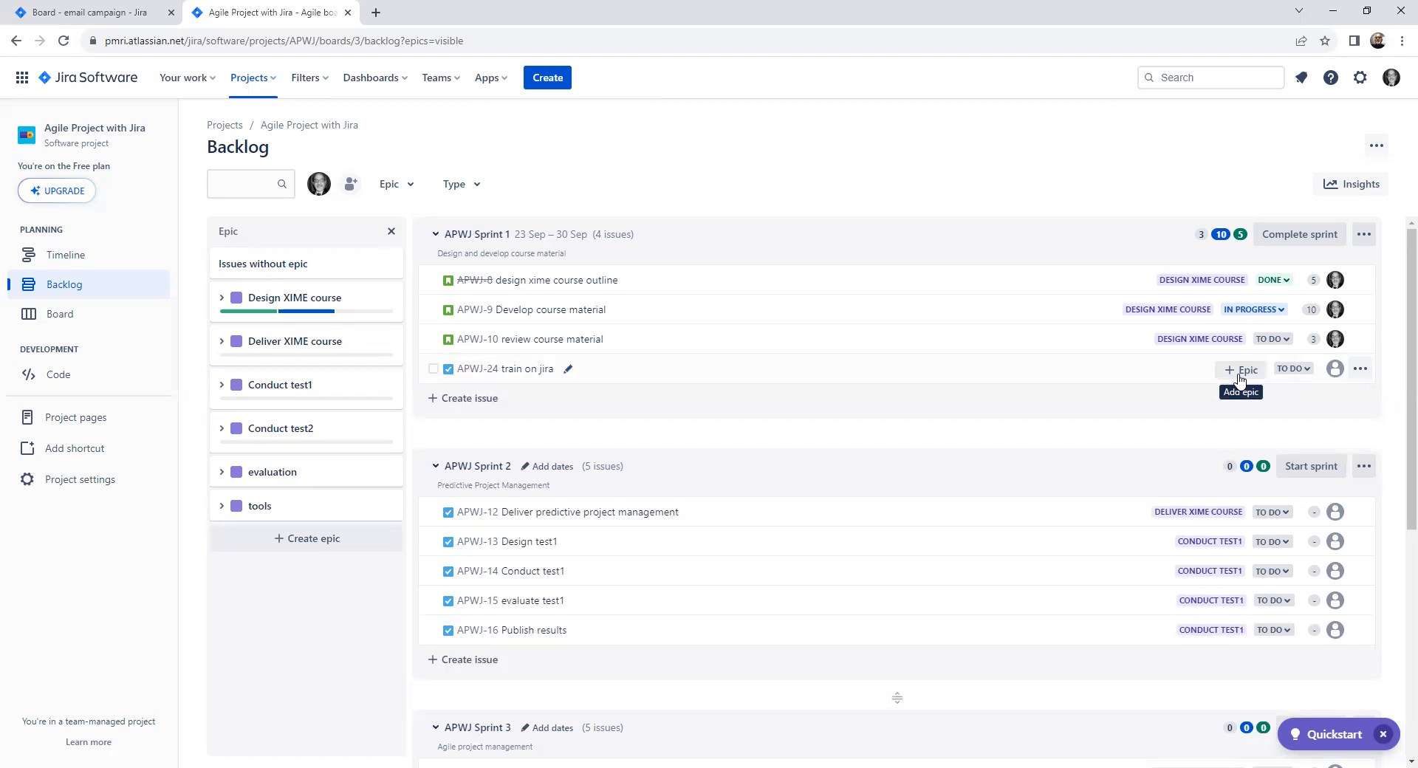
# Assign the "train on jira" task in APWJ Sprint 1 to yourself
pyautogui.click(1337, 369)
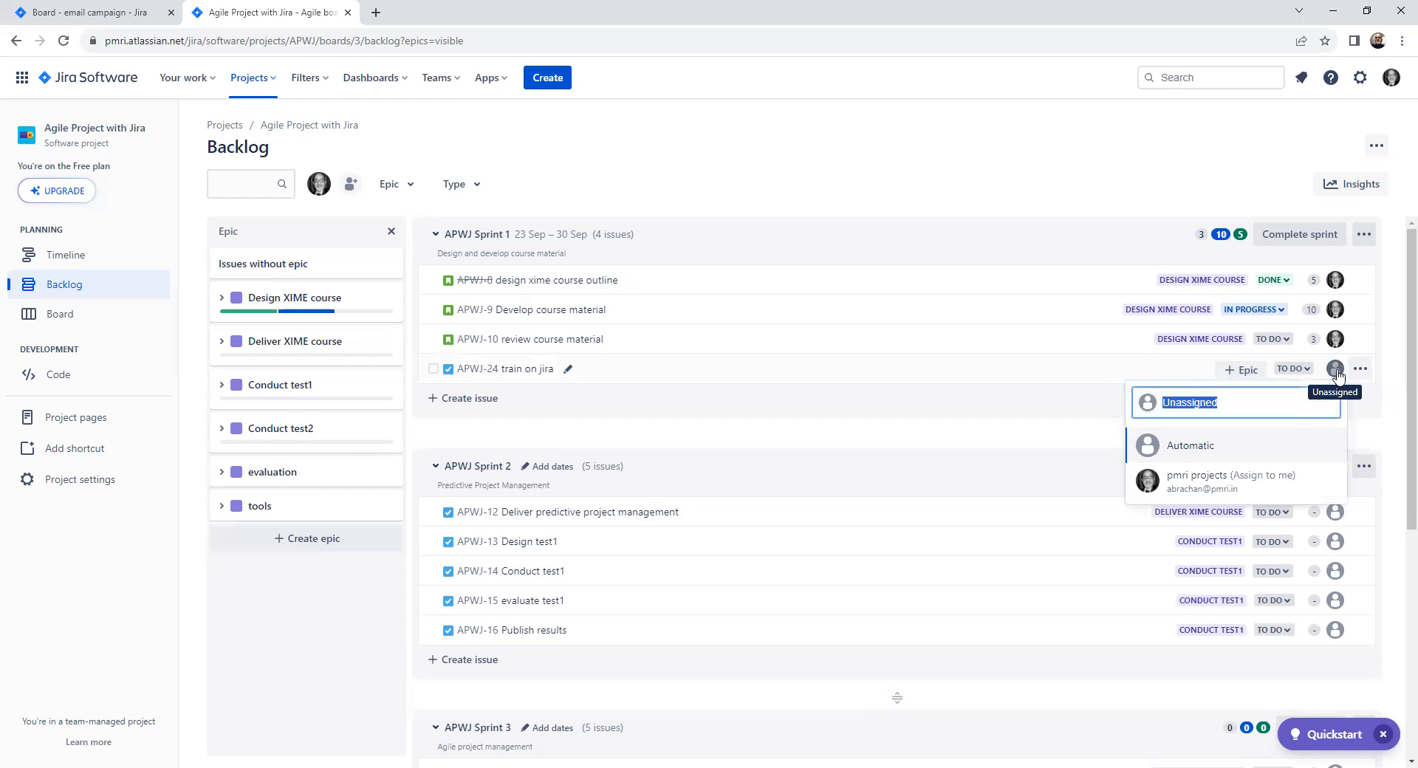
pyautogui.click(1226, 484)
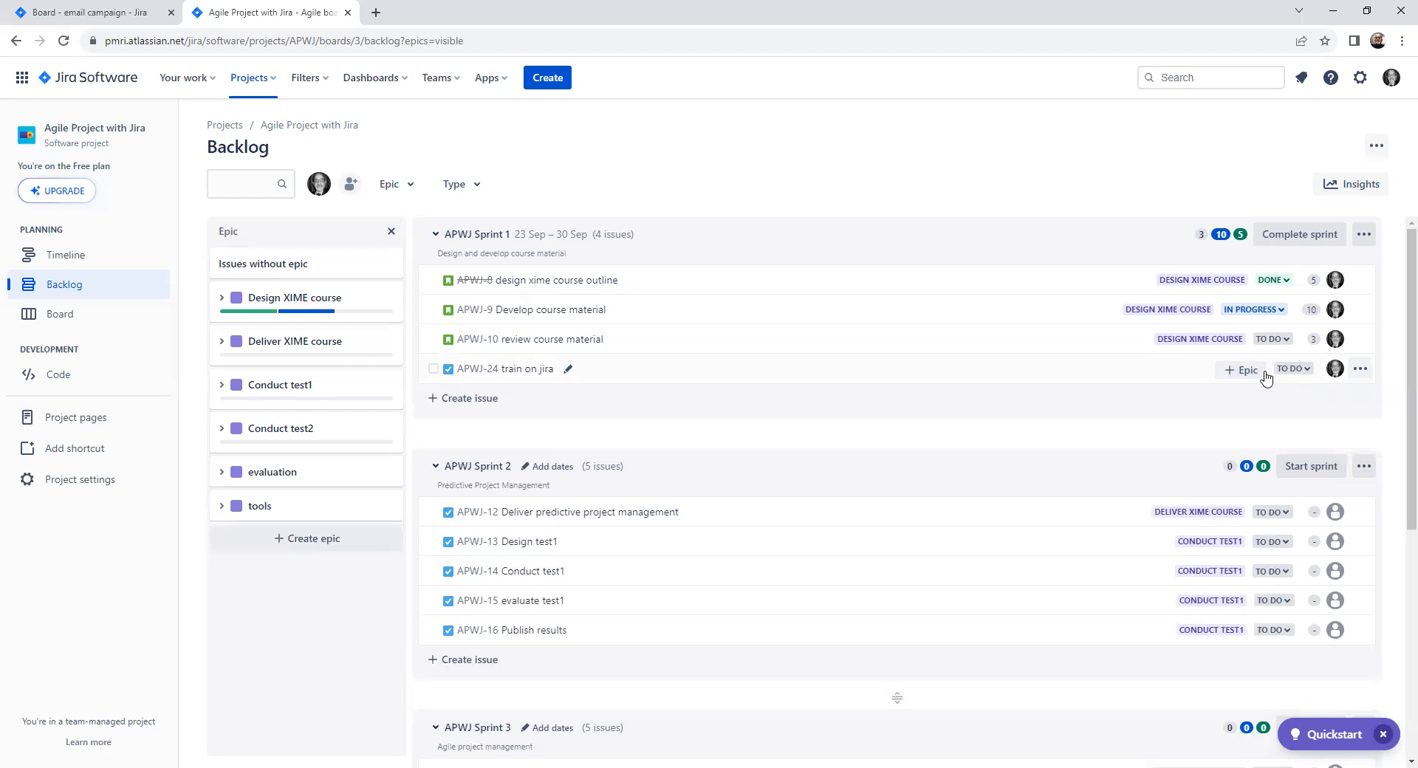
# Try to link the "train on jira" task to a parent epic, reloading the backlog between attempts
pyautogui.click(1244, 373)
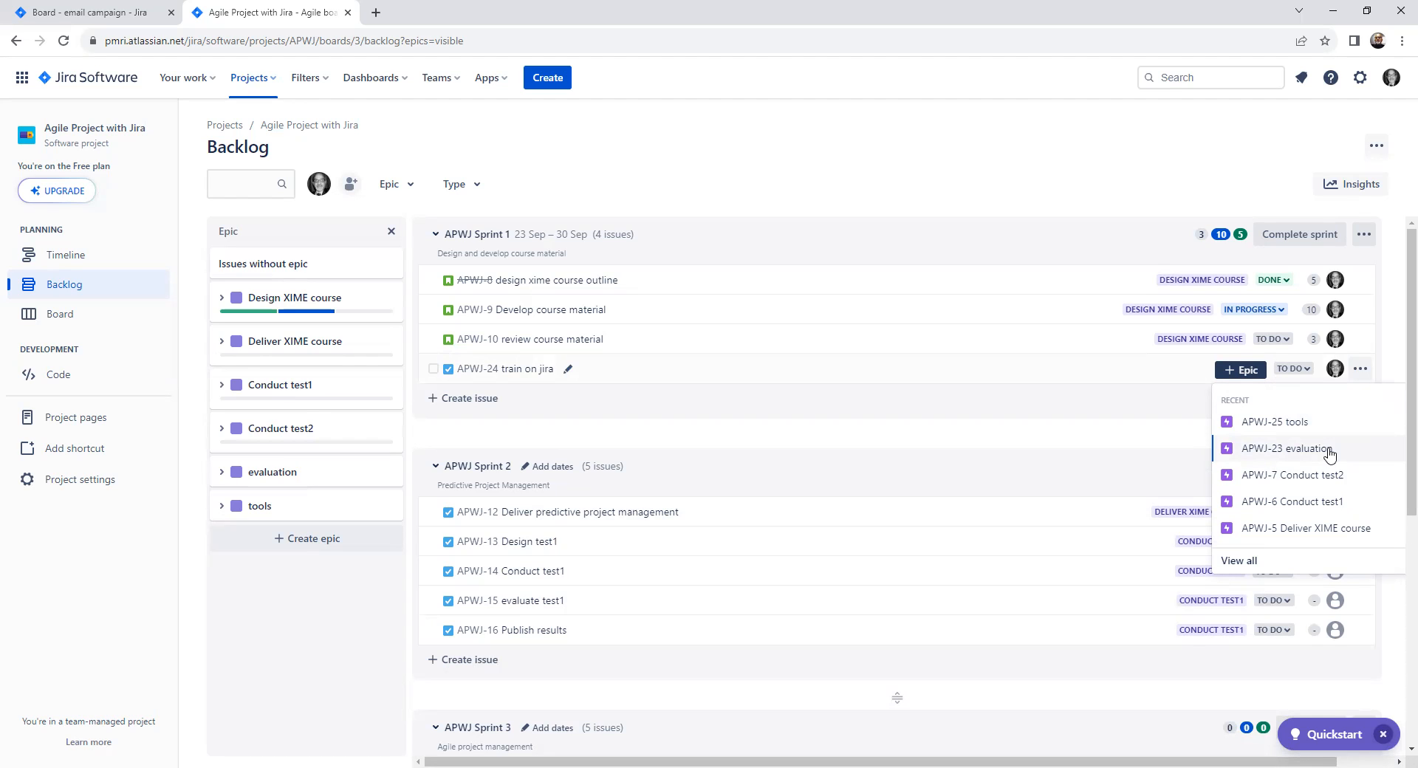
pyautogui.click(282, 517)
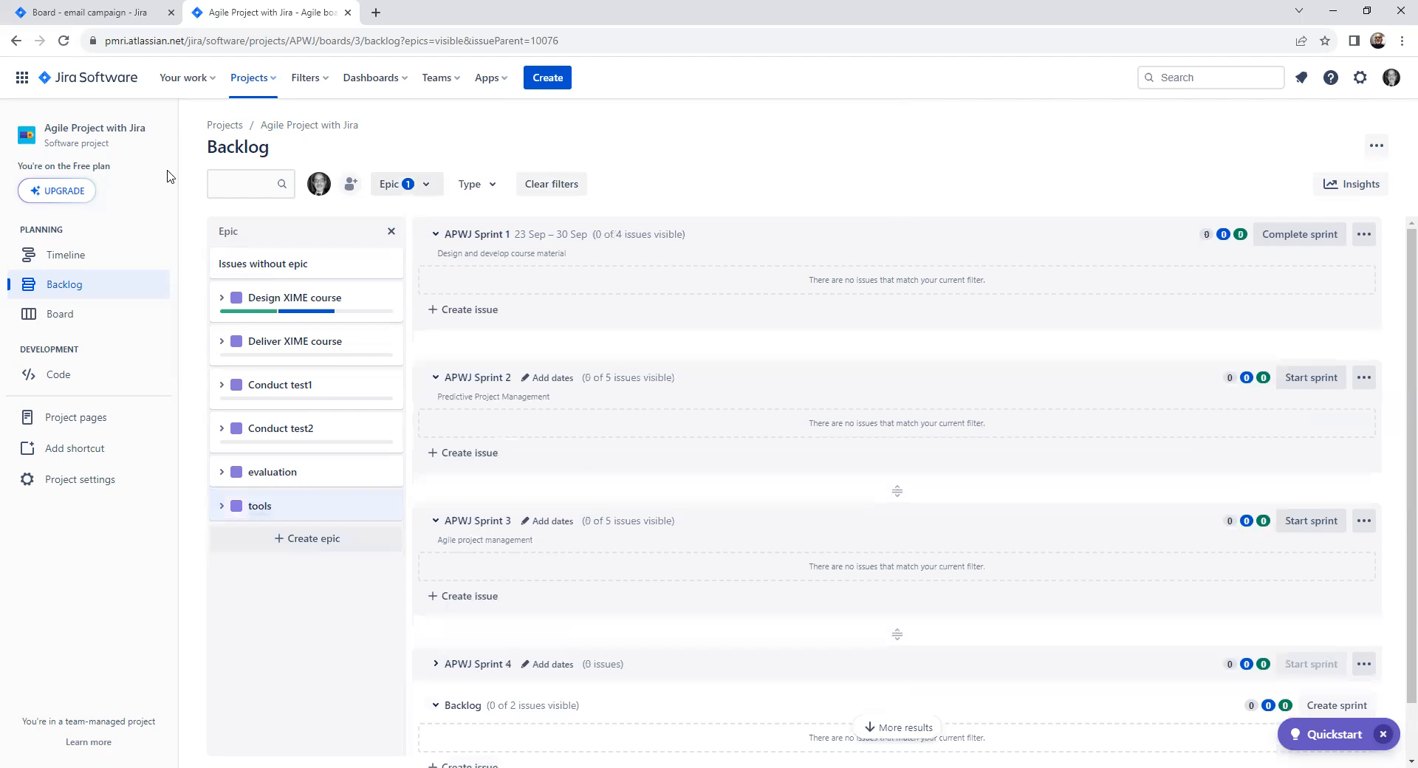
pyautogui.click(67, 294)
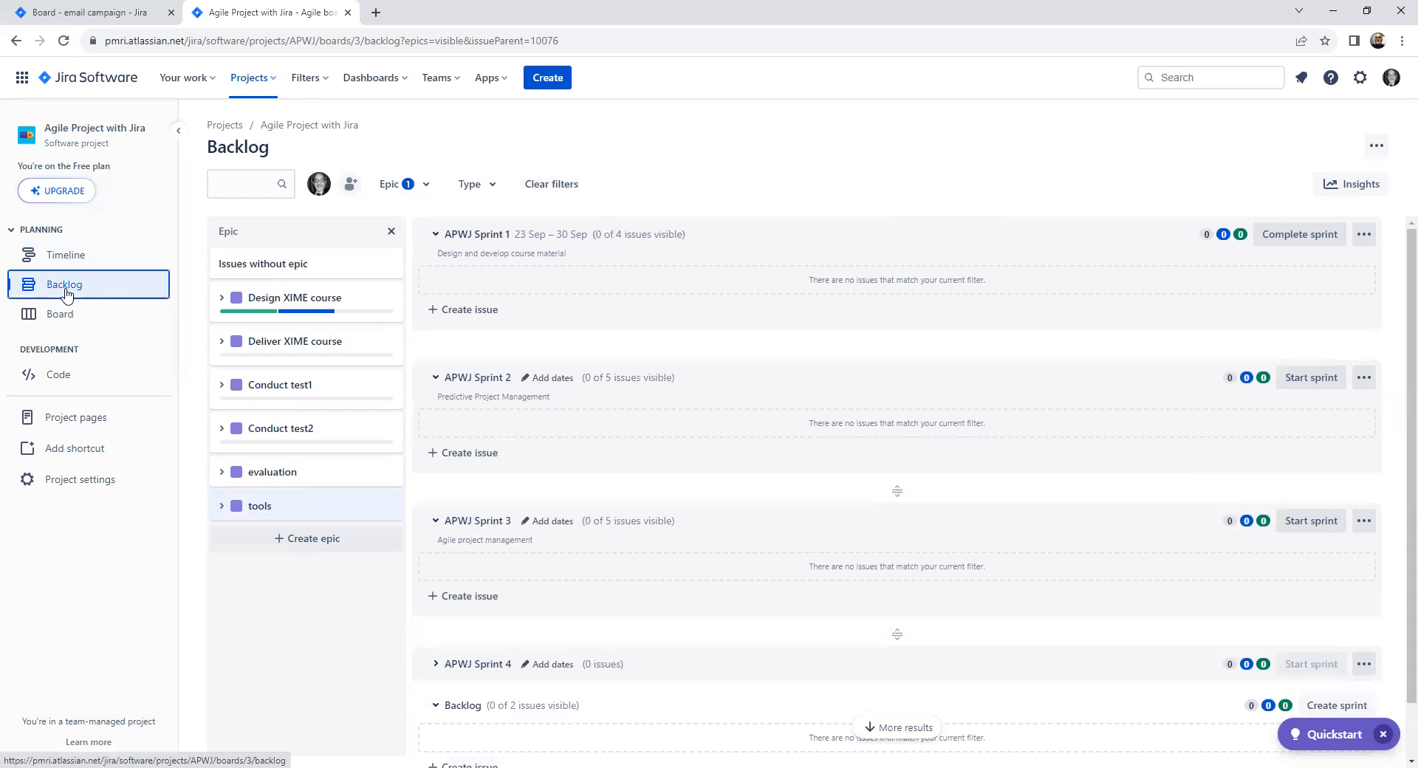
pyautogui.moveTo(855, 390)
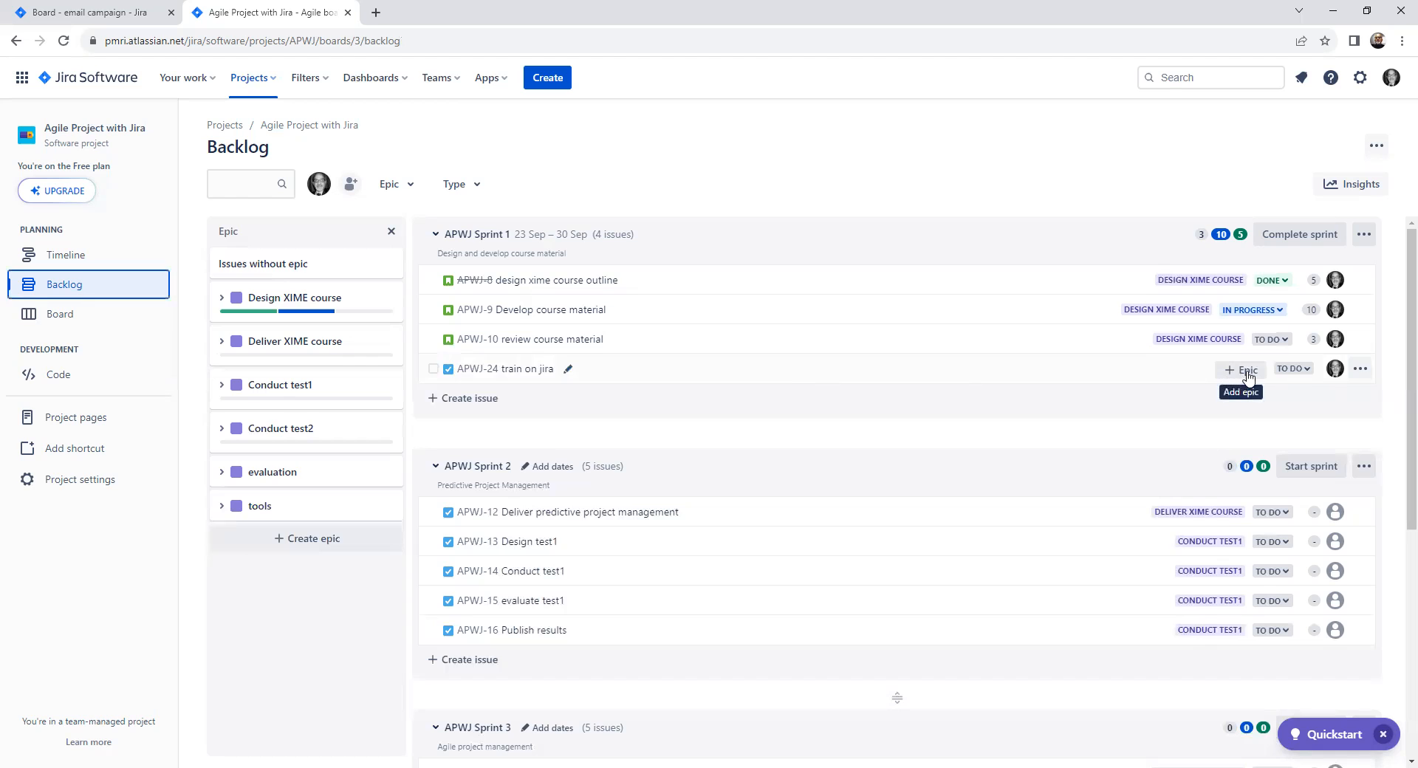
pyautogui.click(1361, 369)
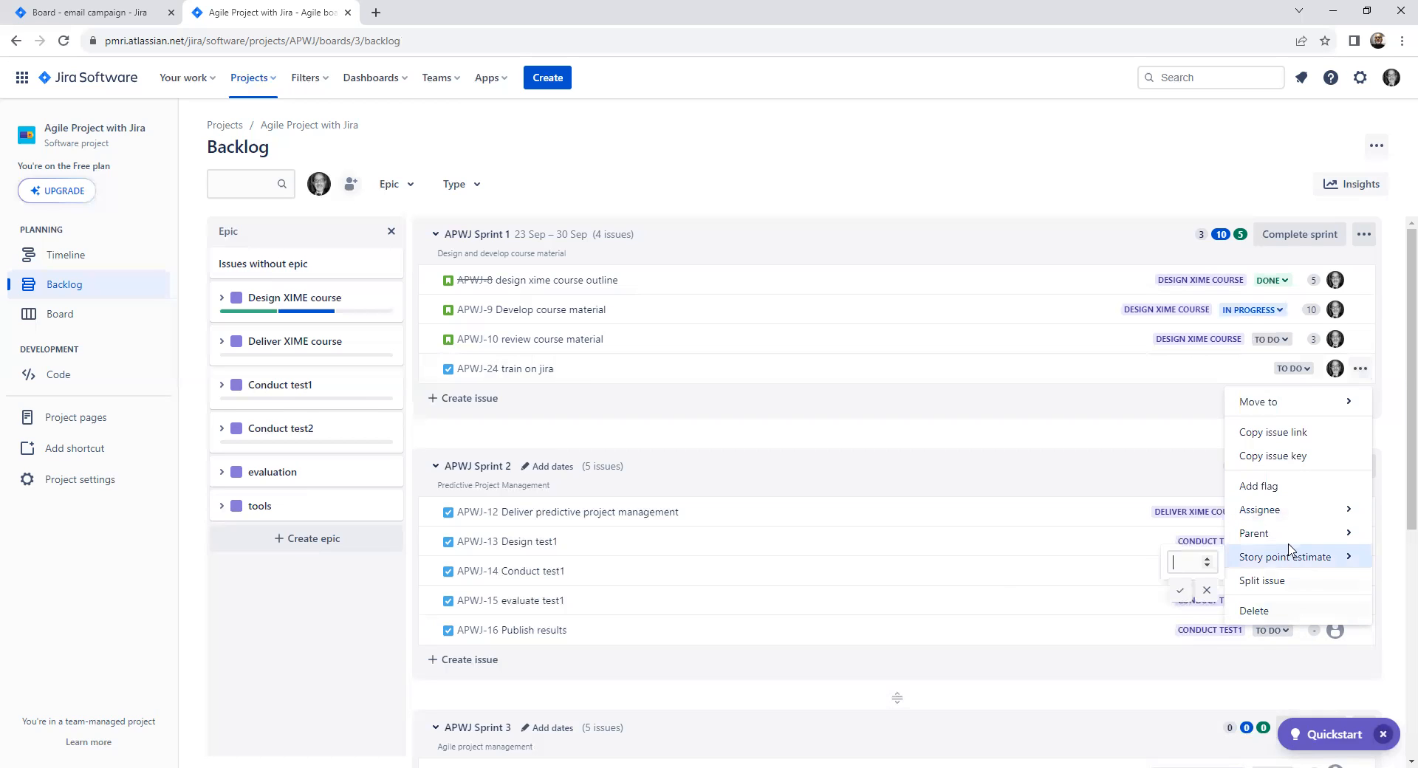
pyautogui.moveTo(1301, 564)
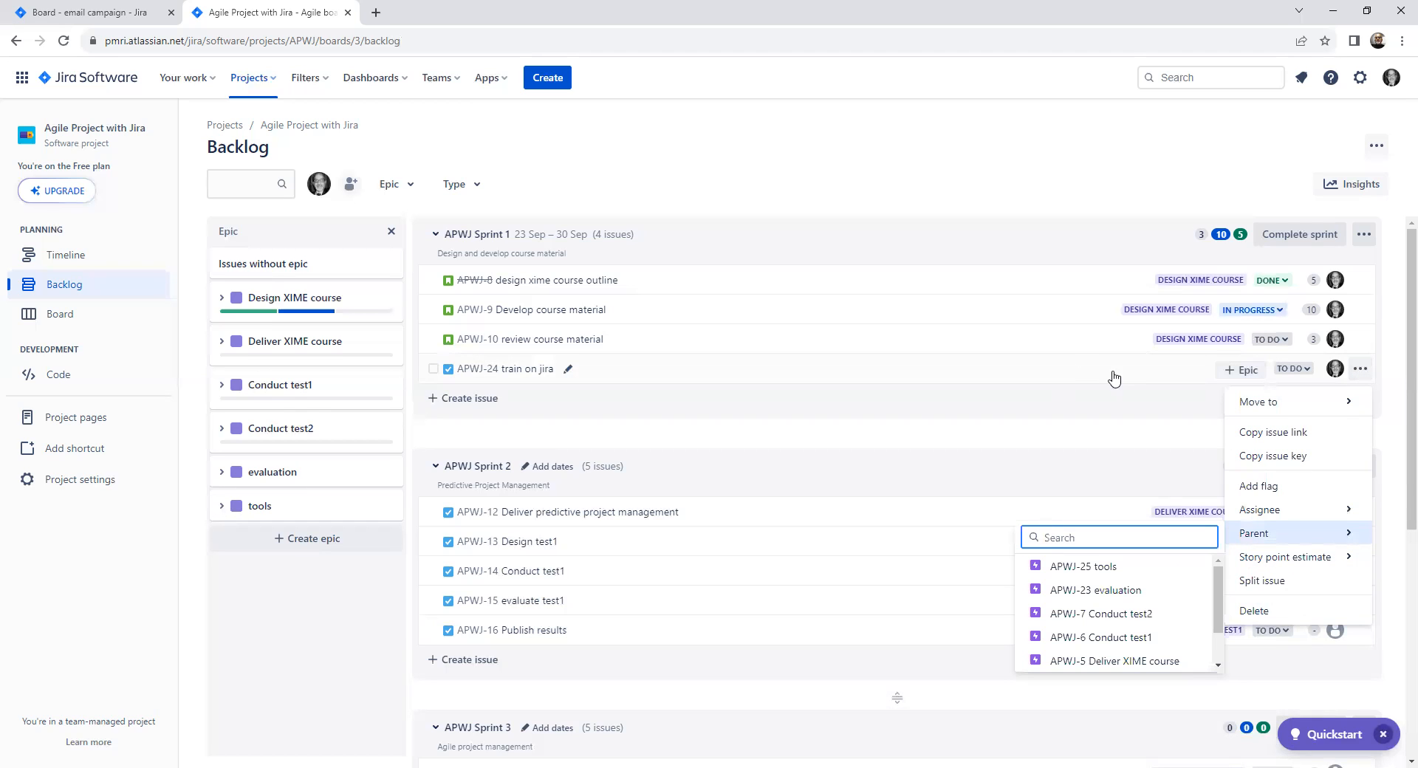
pyautogui.click(1242, 370)
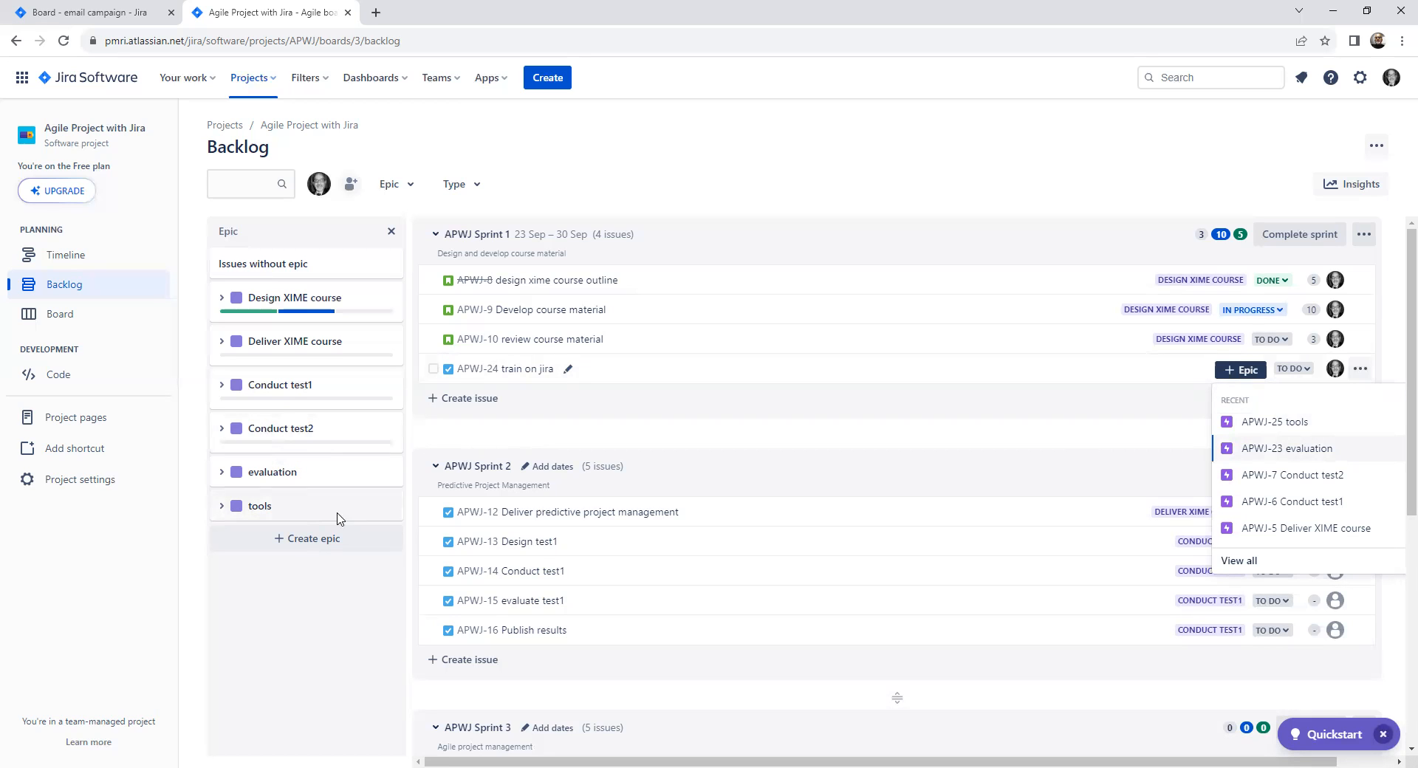
pyautogui.click(65, 42)
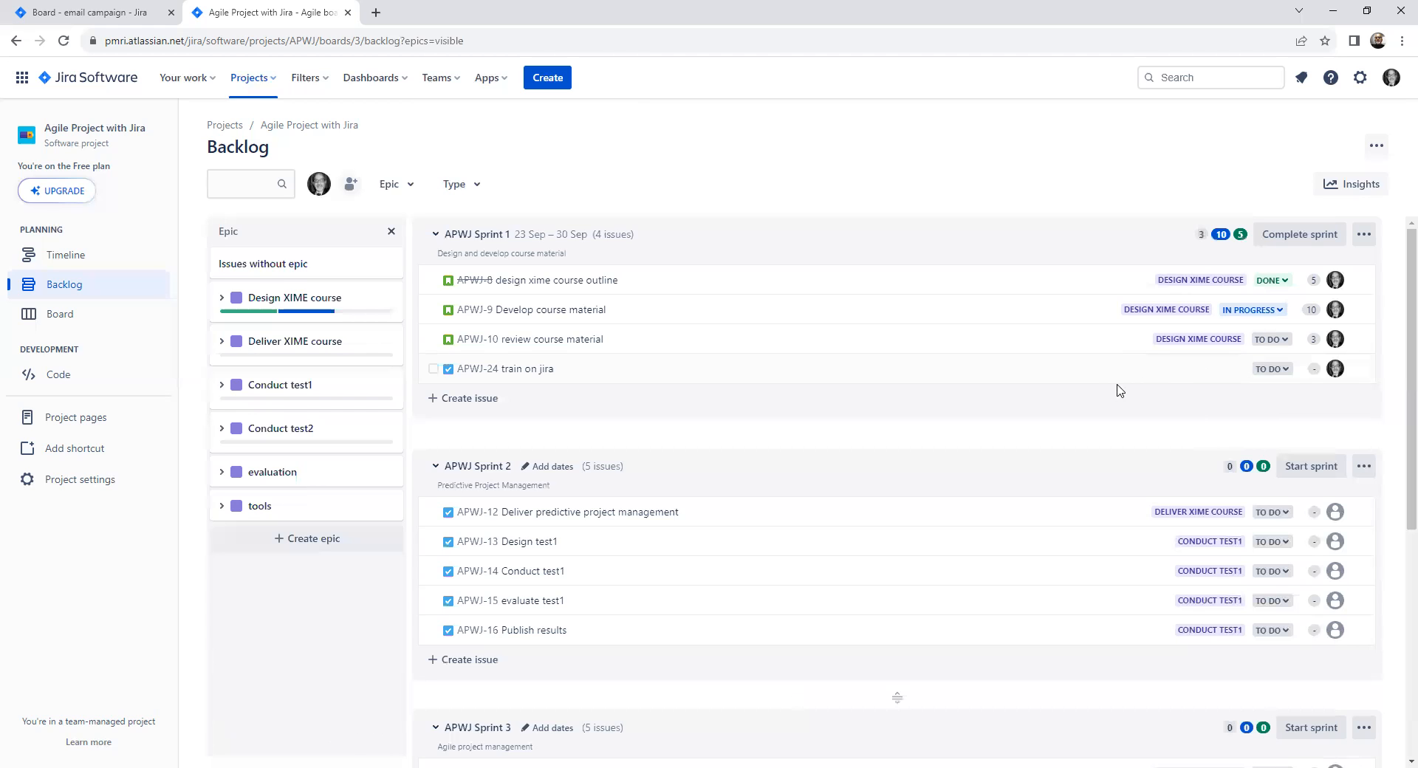
pyautogui.rightClick(707, 378)
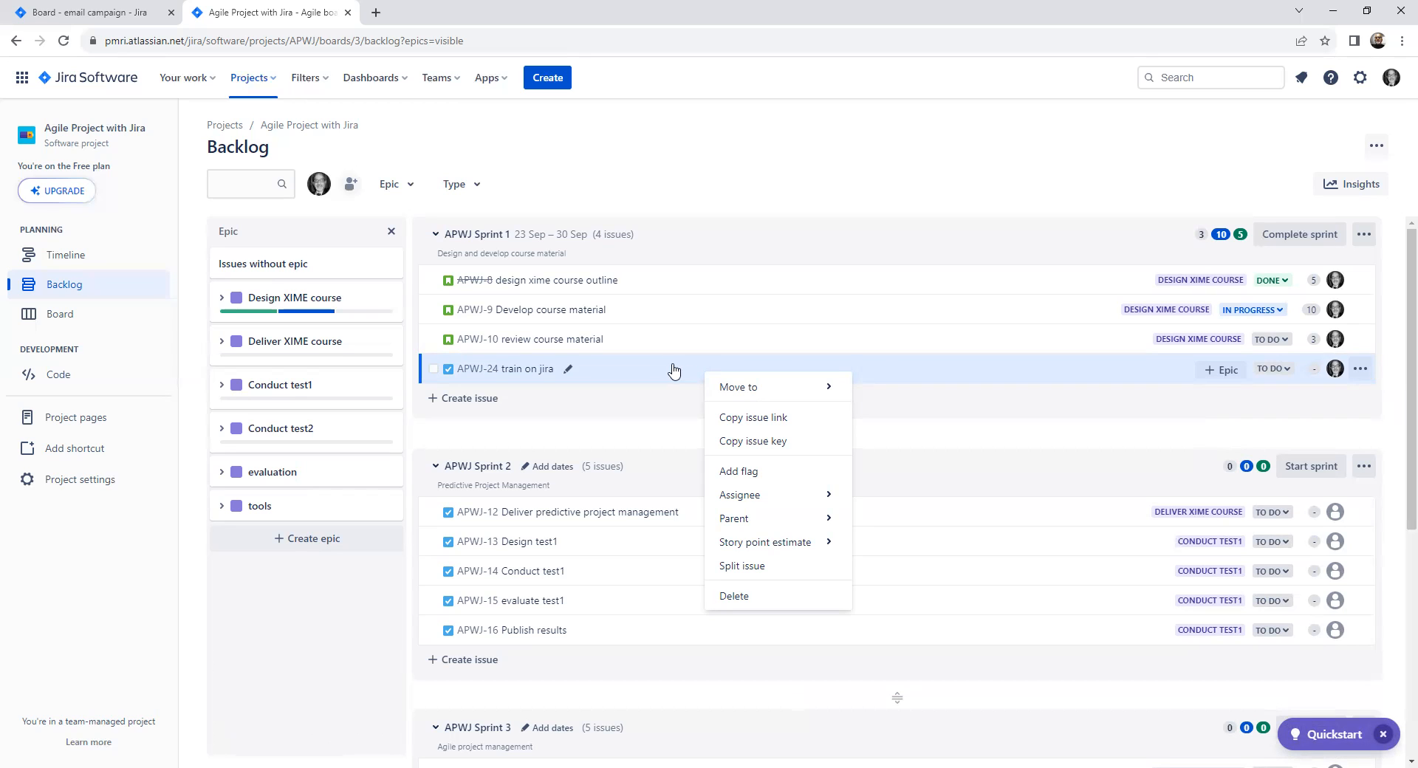
pyautogui.click(1222, 374)
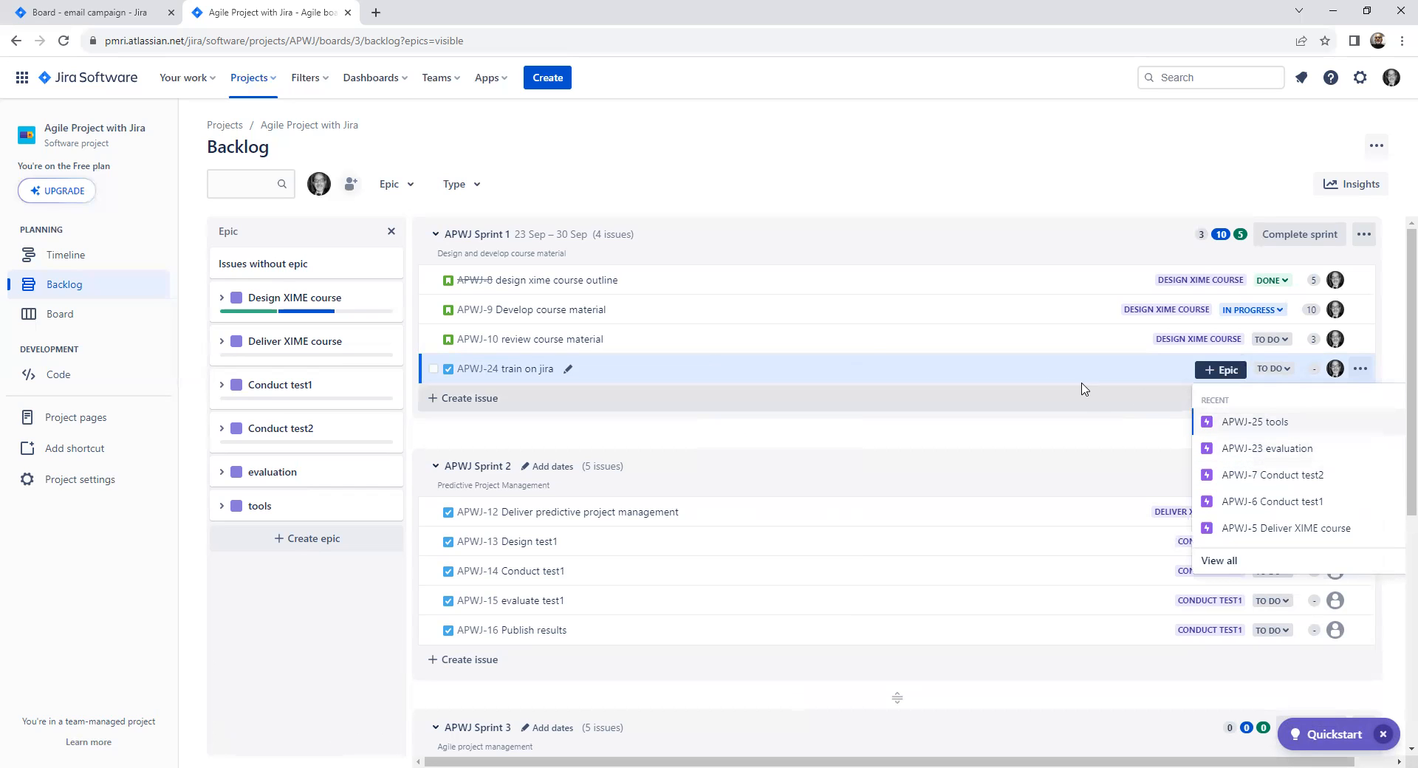
# Open the "train on jira" task's details to examine its fields, and look over the issues planned in the sprints
pyautogui.click(986, 358)
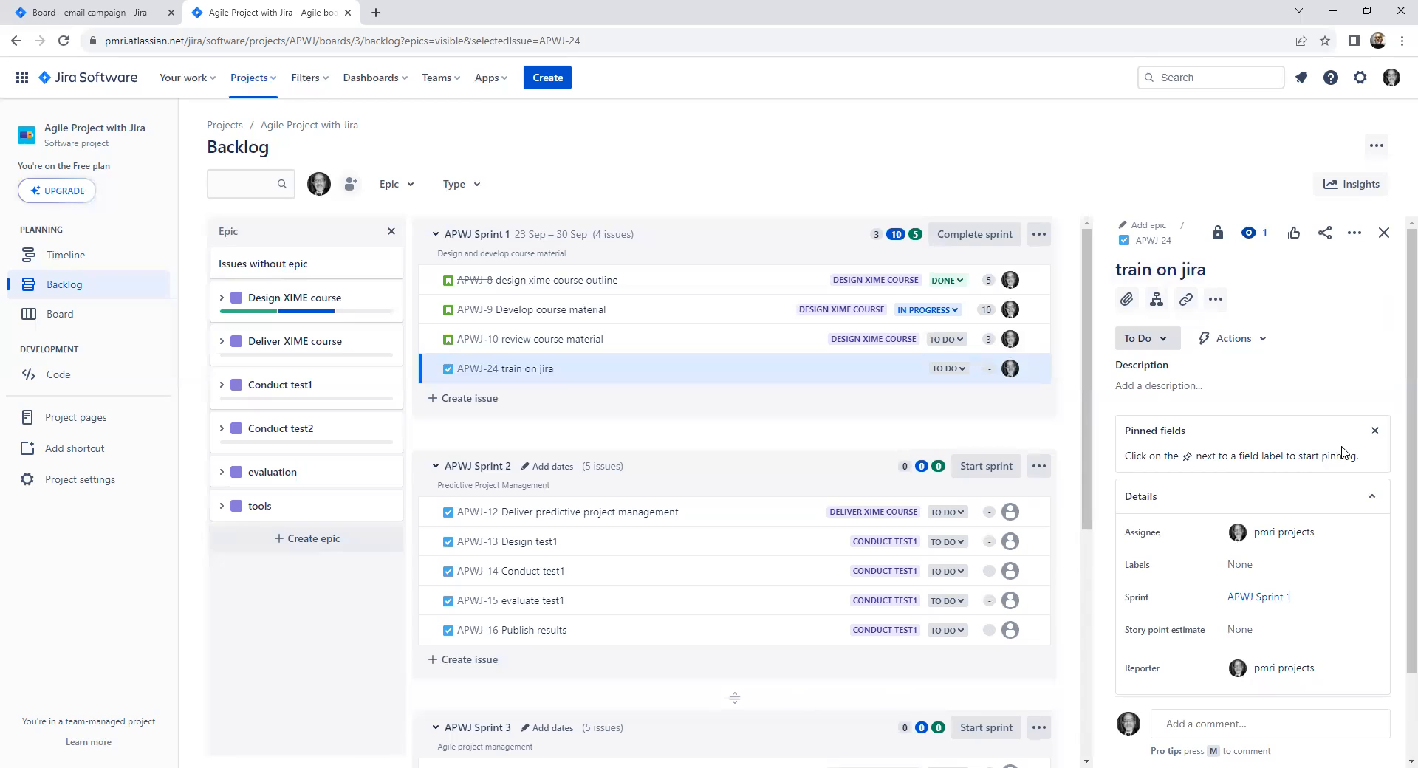
pyautogui.scroll(-2, 1343, 452)
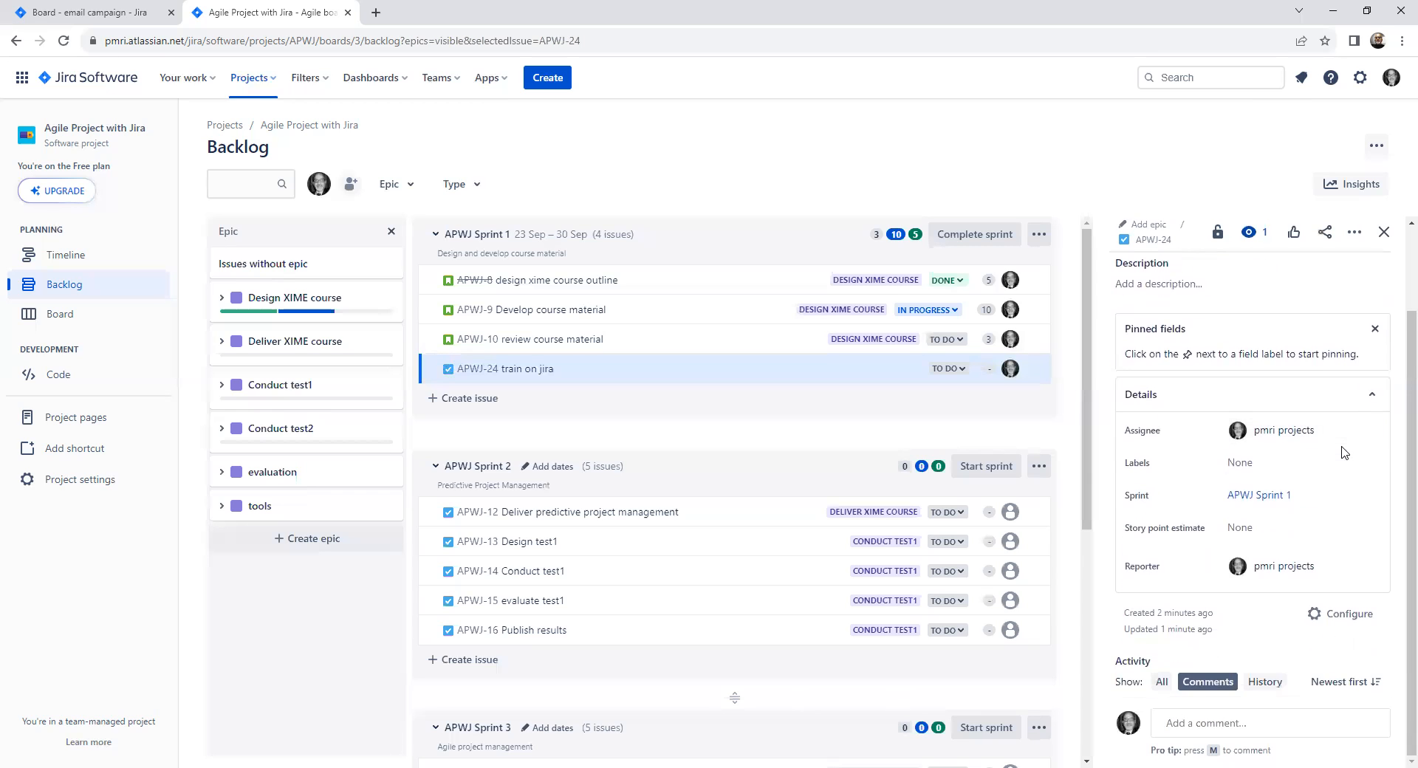
pyautogui.scroll(2, 1343, 452)
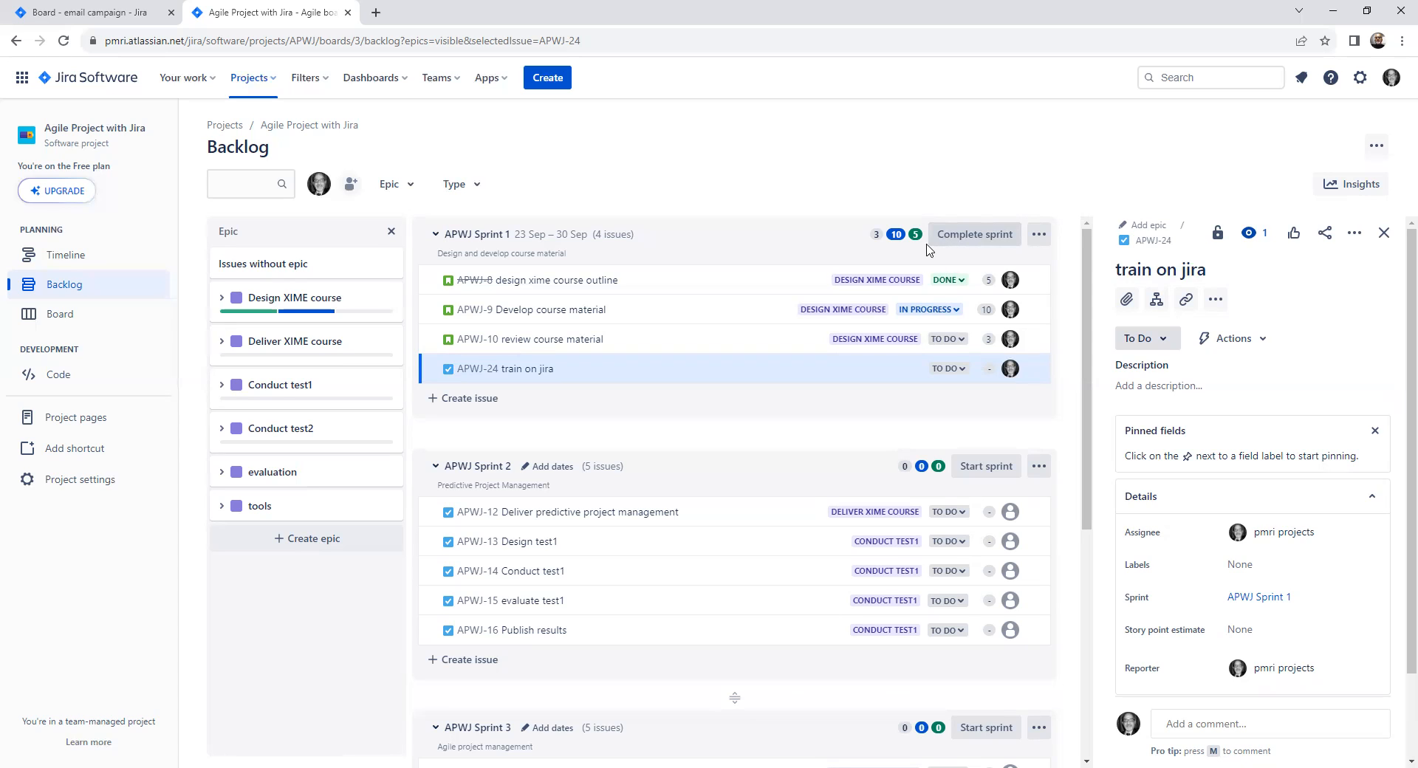
pyautogui.moveTo(918, 242)
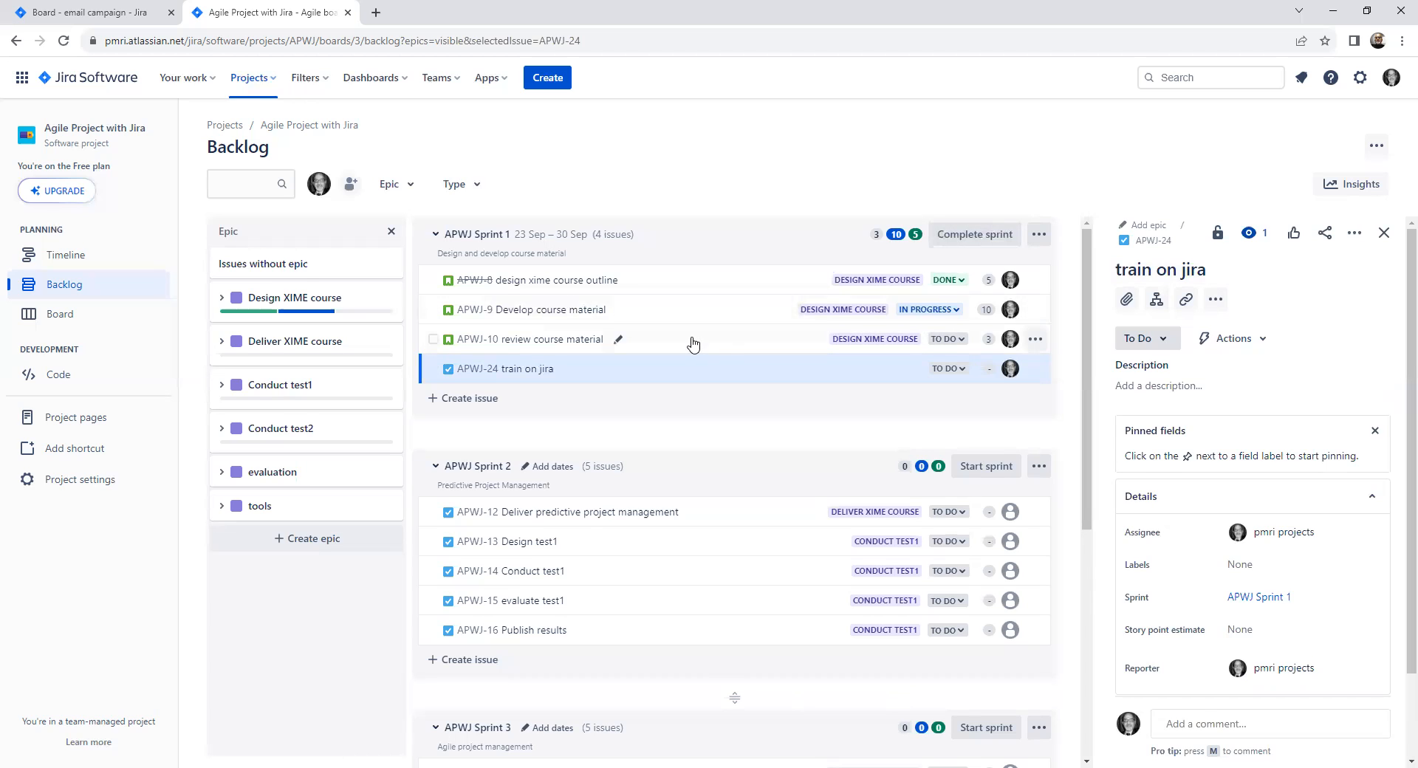
pyautogui.scroll(-1, 693, 346)
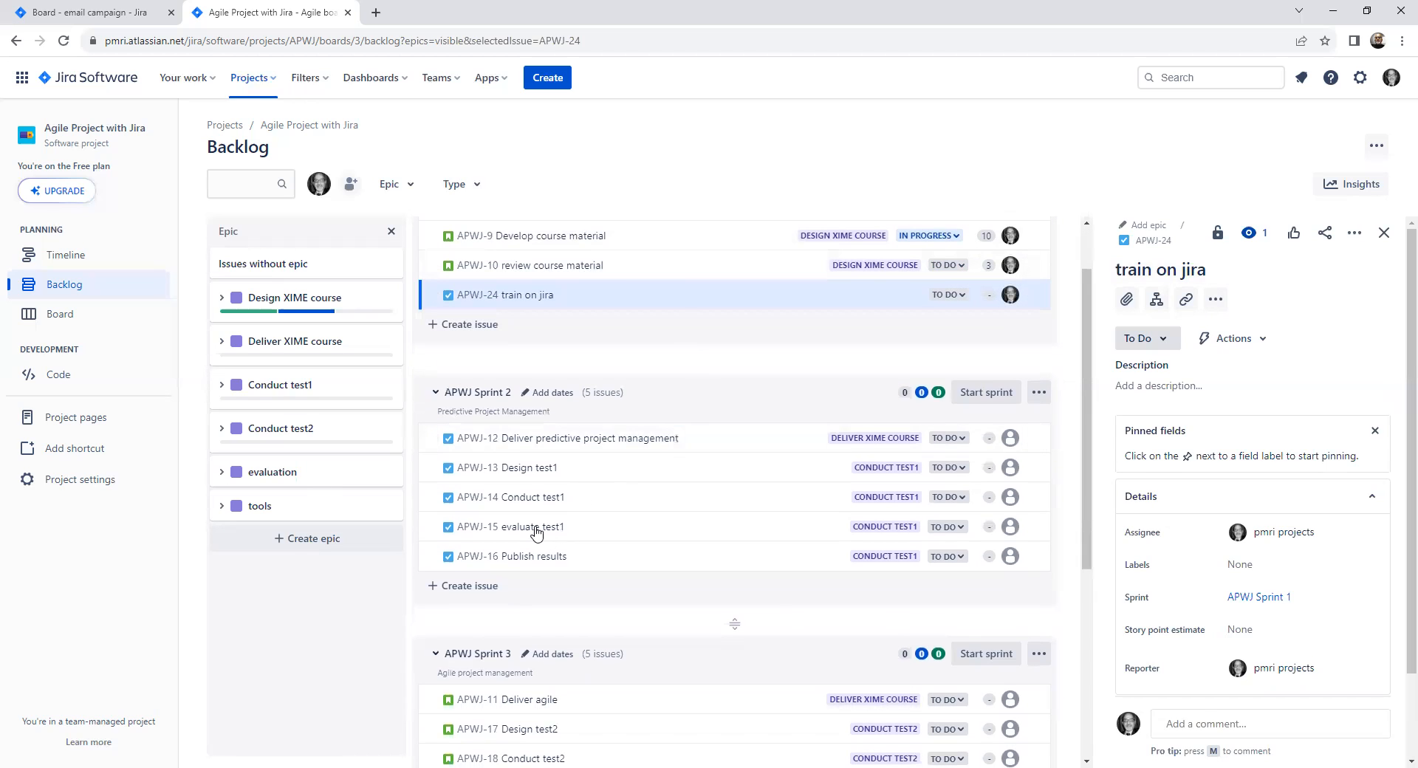
# Review the issues planned in the sprints and the backlog, and view the project's epics on the timeline
pyautogui.scroll(1, 587, 293)
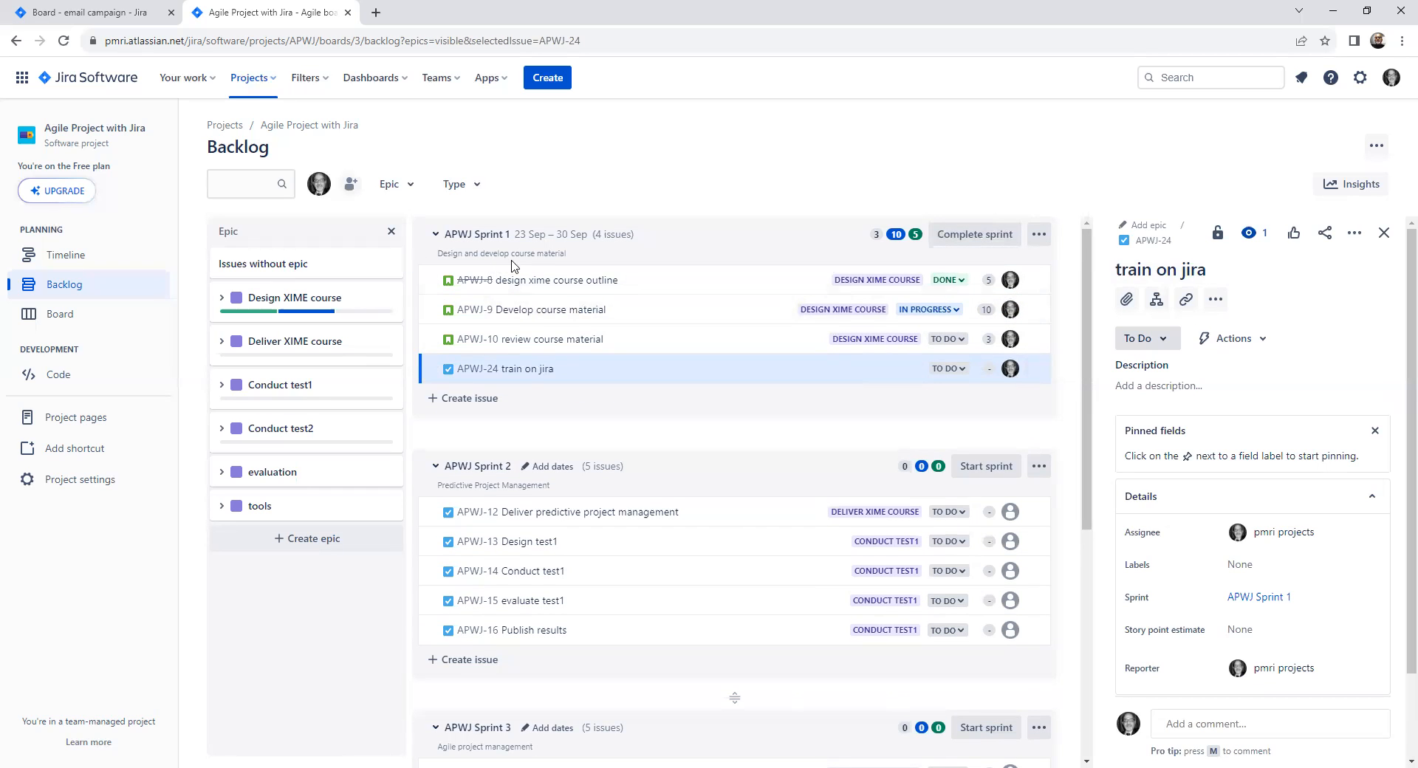
pyautogui.scroll(-2, 594, 272)
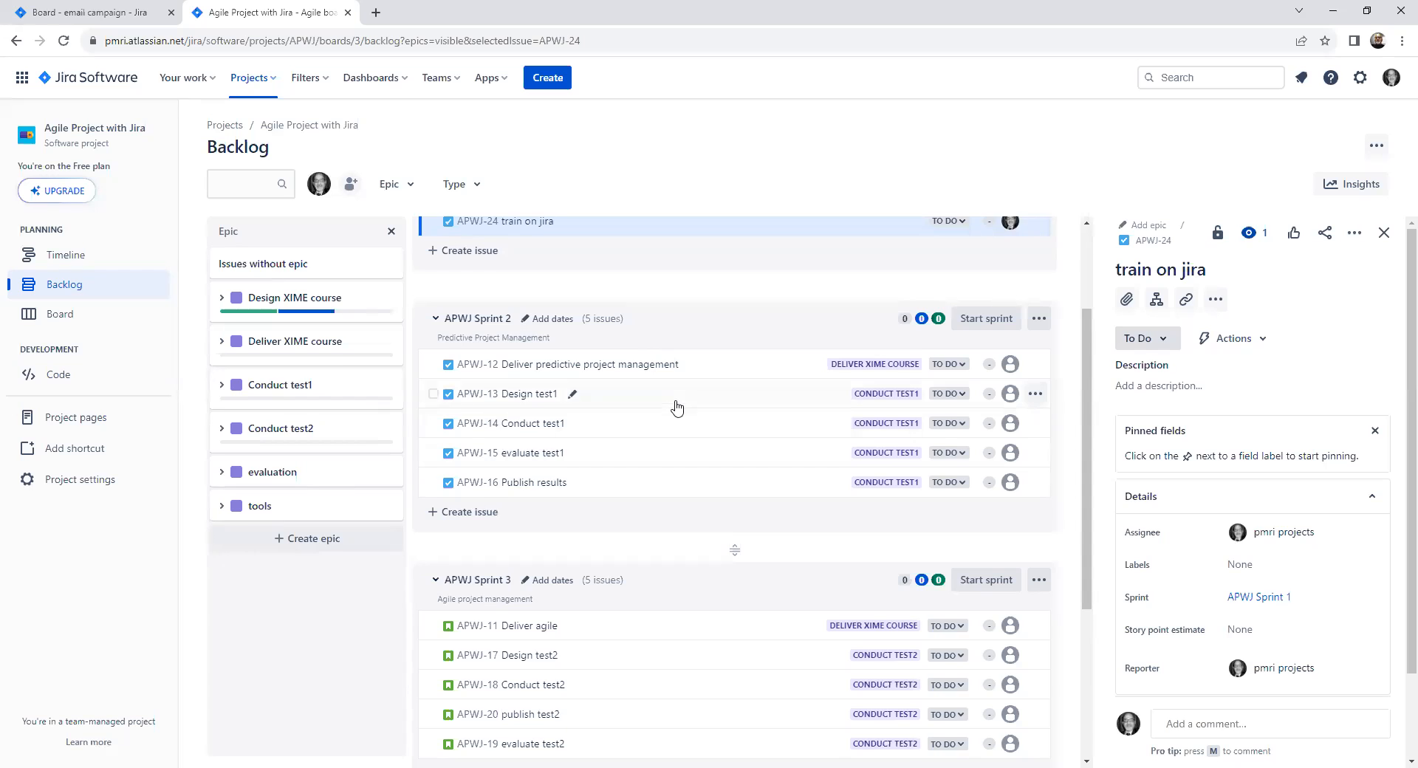
pyautogui.scroll(-2, 677, 407)
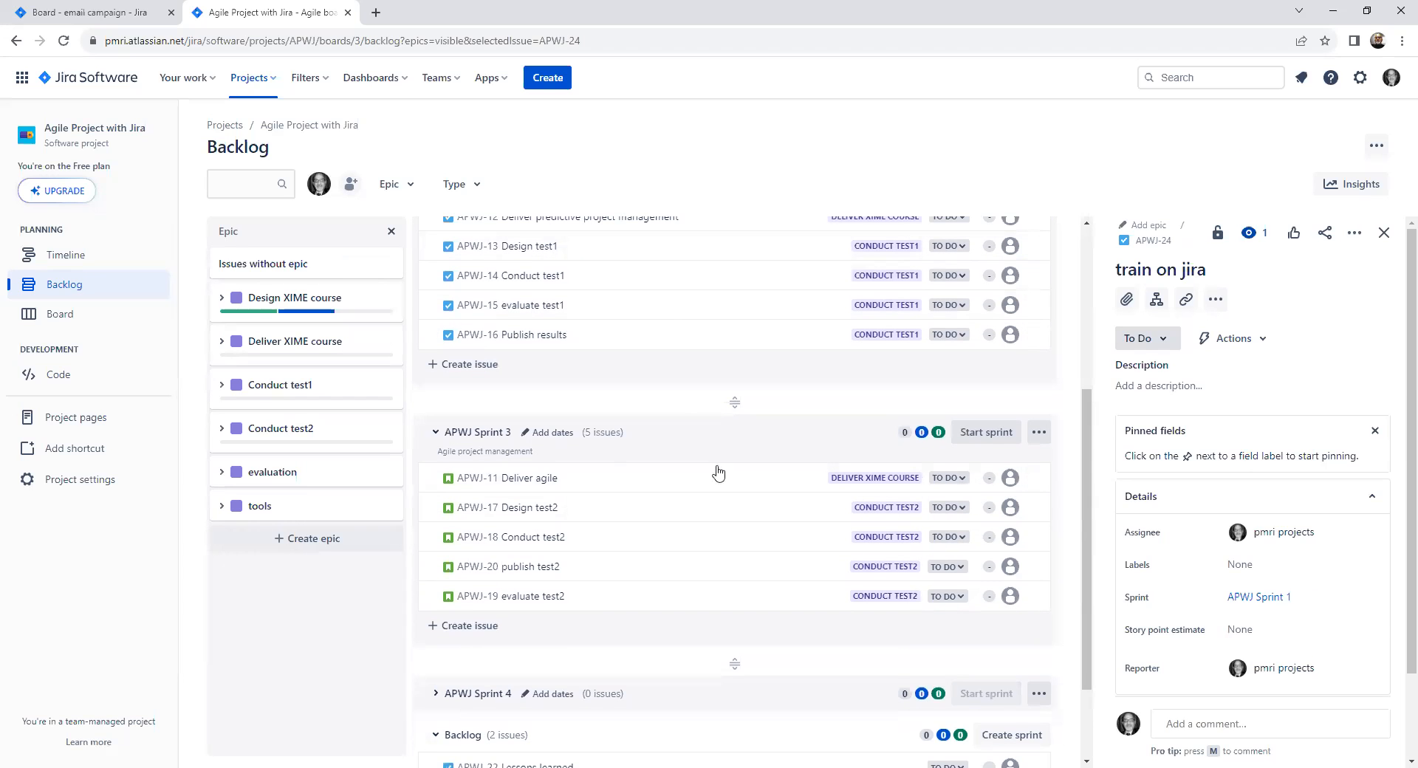
pyautogui.scroll(-2, 721, 495)
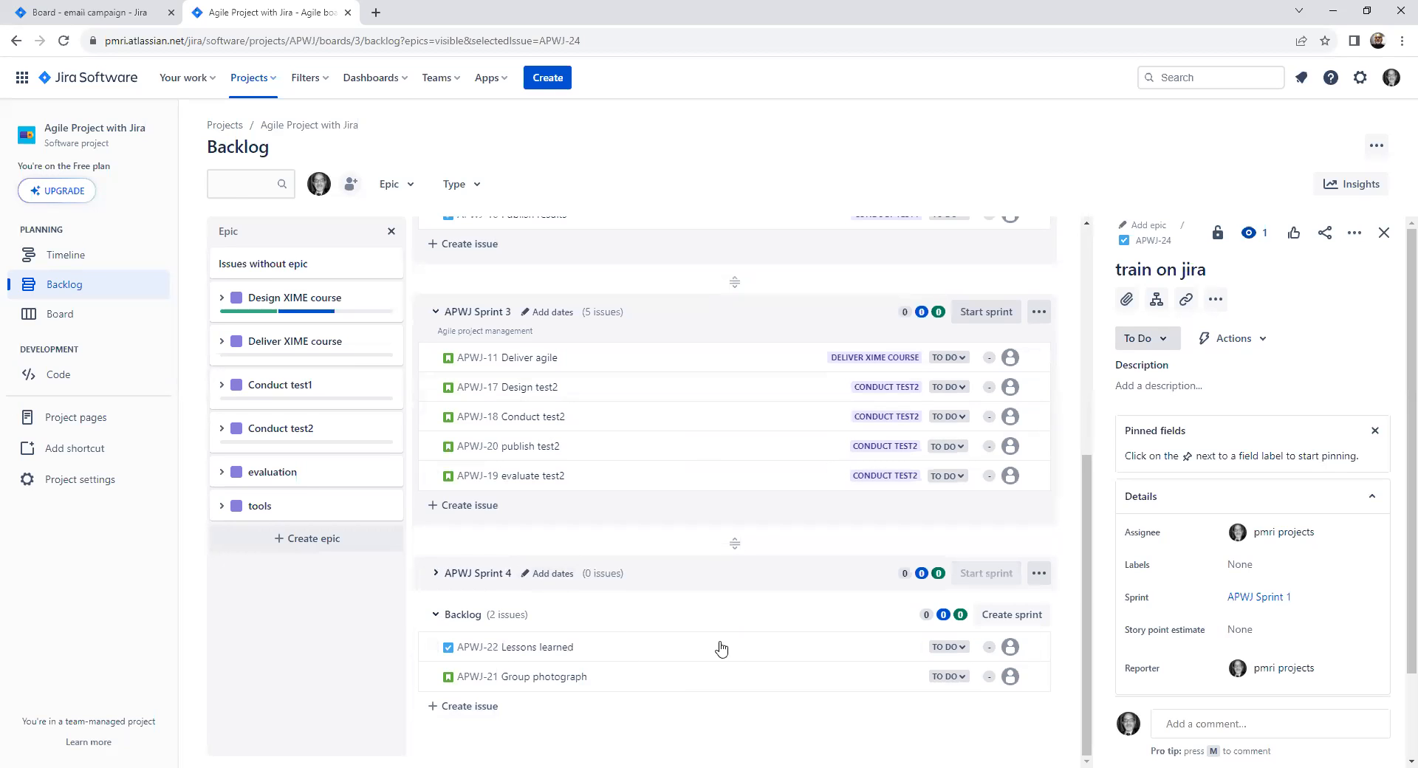
pyautogui.scroll(6, 717, 668)
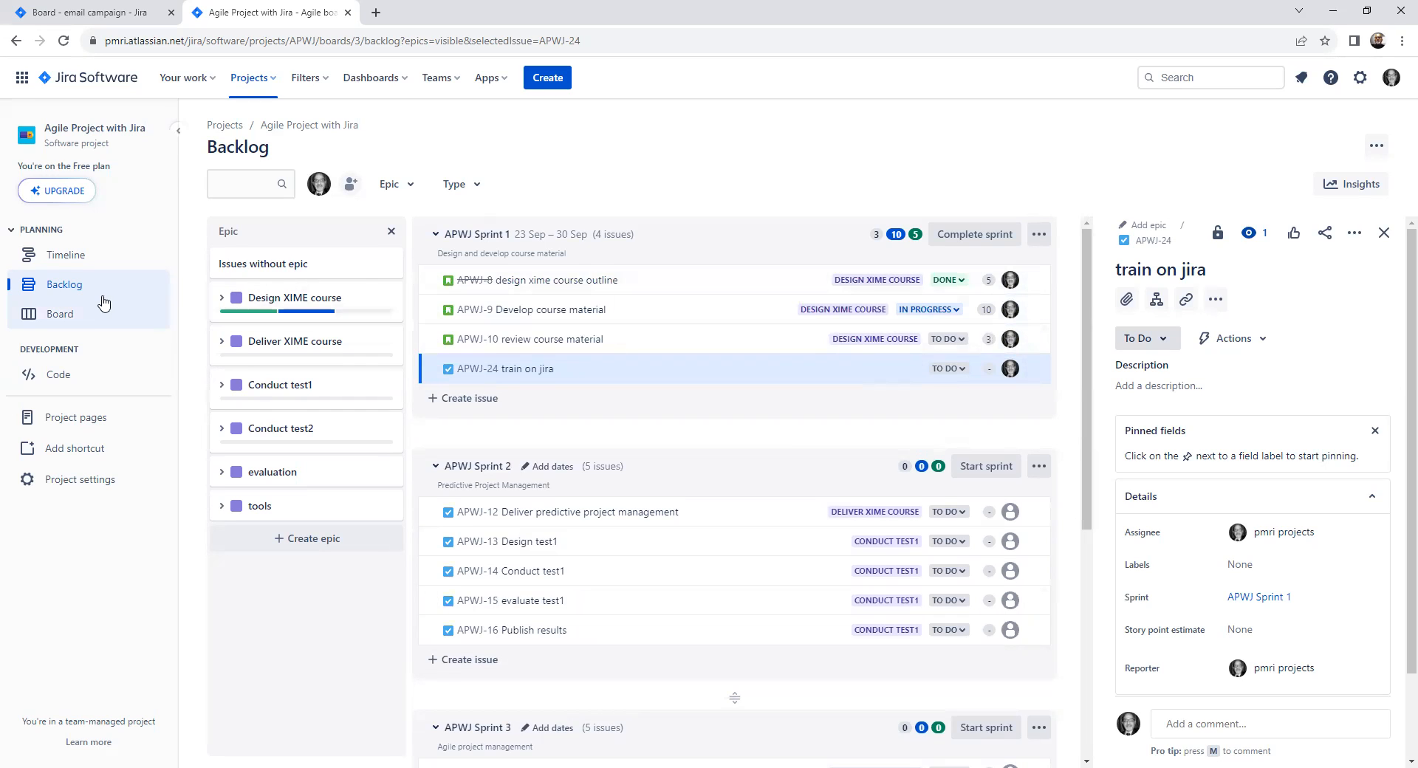
pyautogui.click(62, 257)
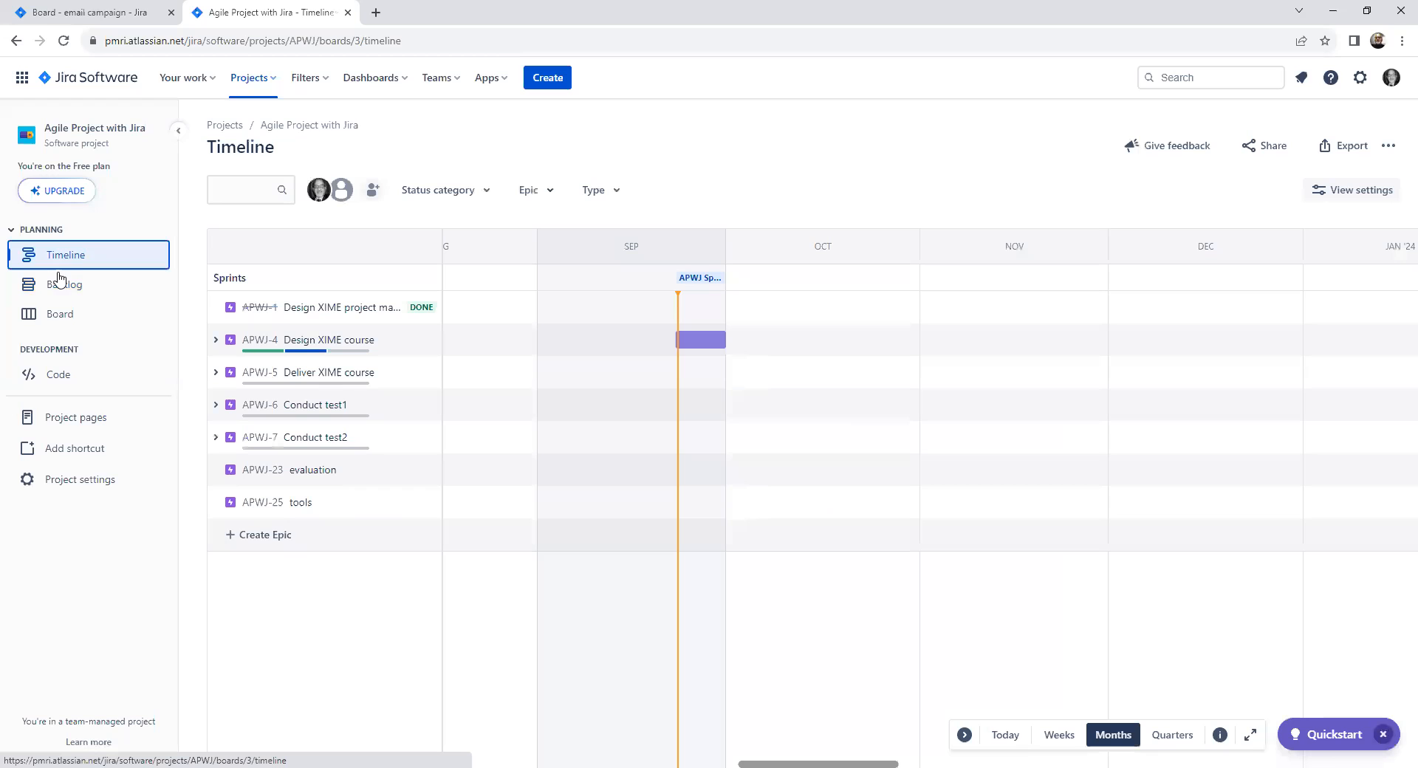
# On the APWJ Sprint 1 board, move "Develop course material" and "review course material" to Done and "train on jira" to In Progress
pyautogui.click(60, 324)
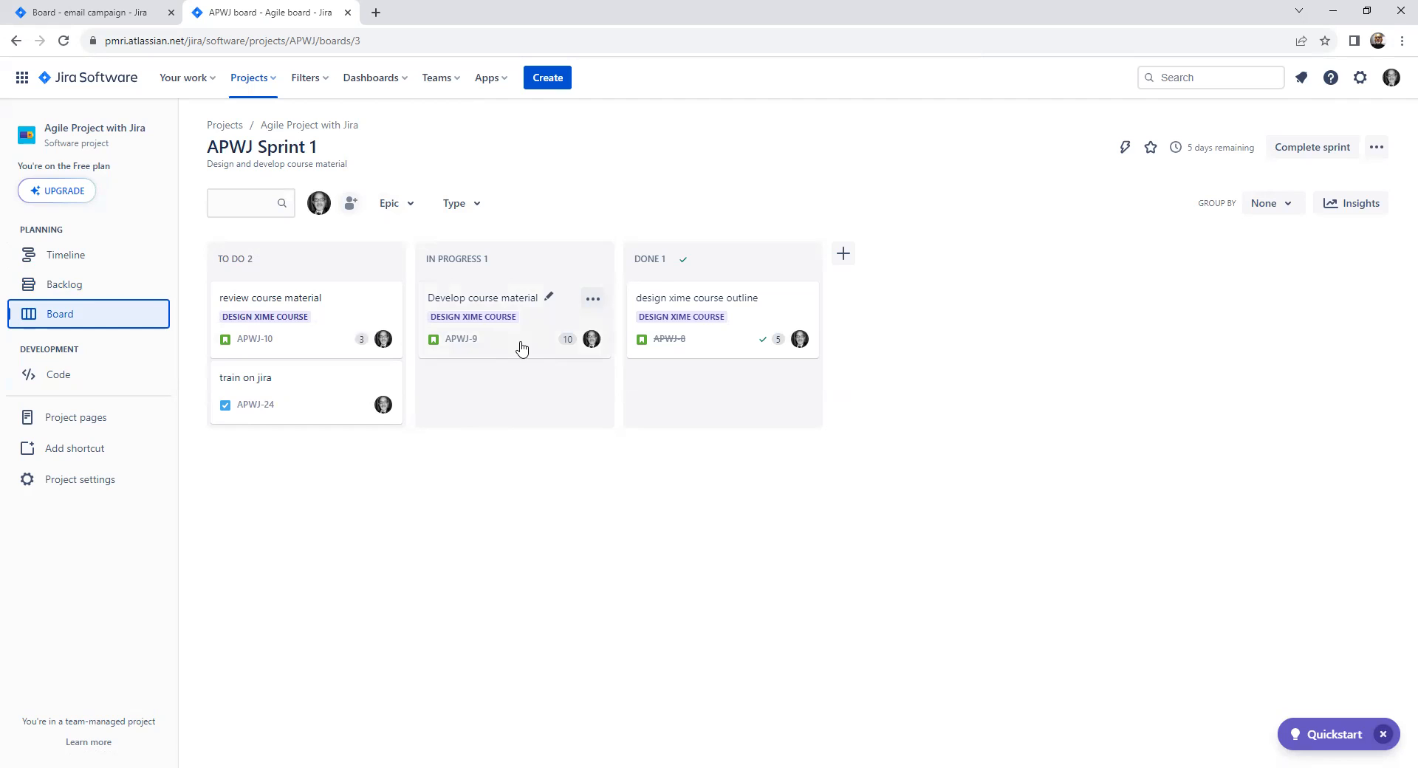
pyautogui.moveTo(522, 351); pyautogui.dragTo(731, 436)
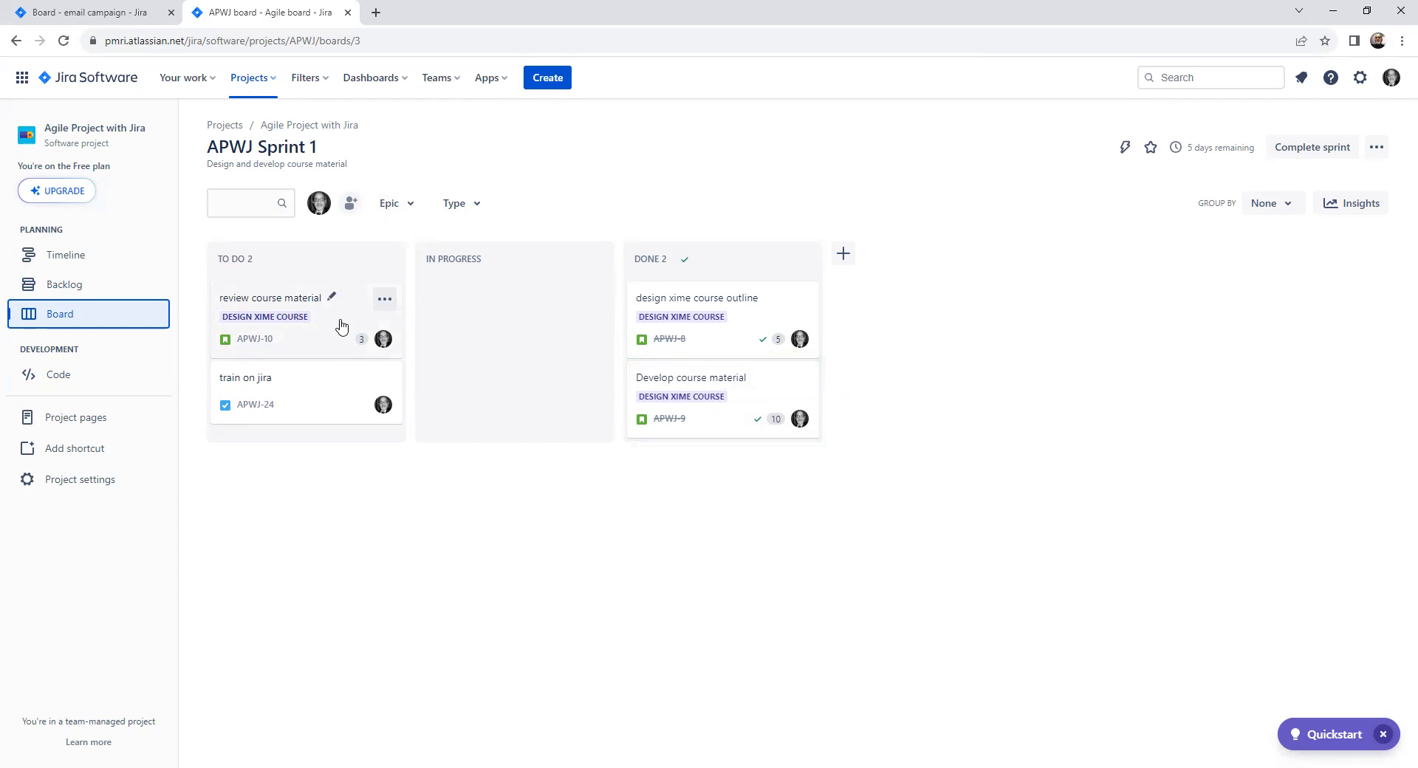
pyautogui.moveTo(356, 306); pyautogui.dragTo(775, 459)
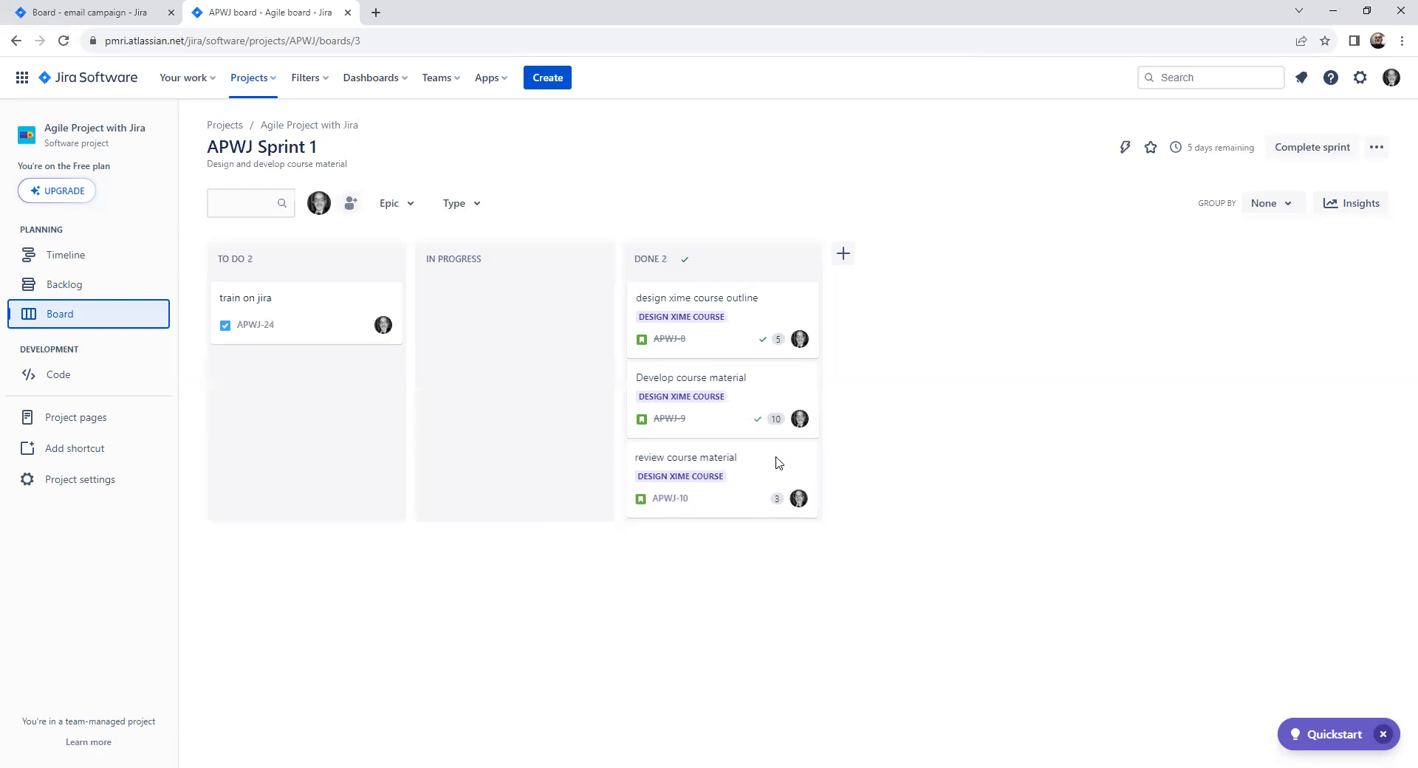
pyautogui.moveTo(314, 337); pyautogui.dragTo(531, 359)
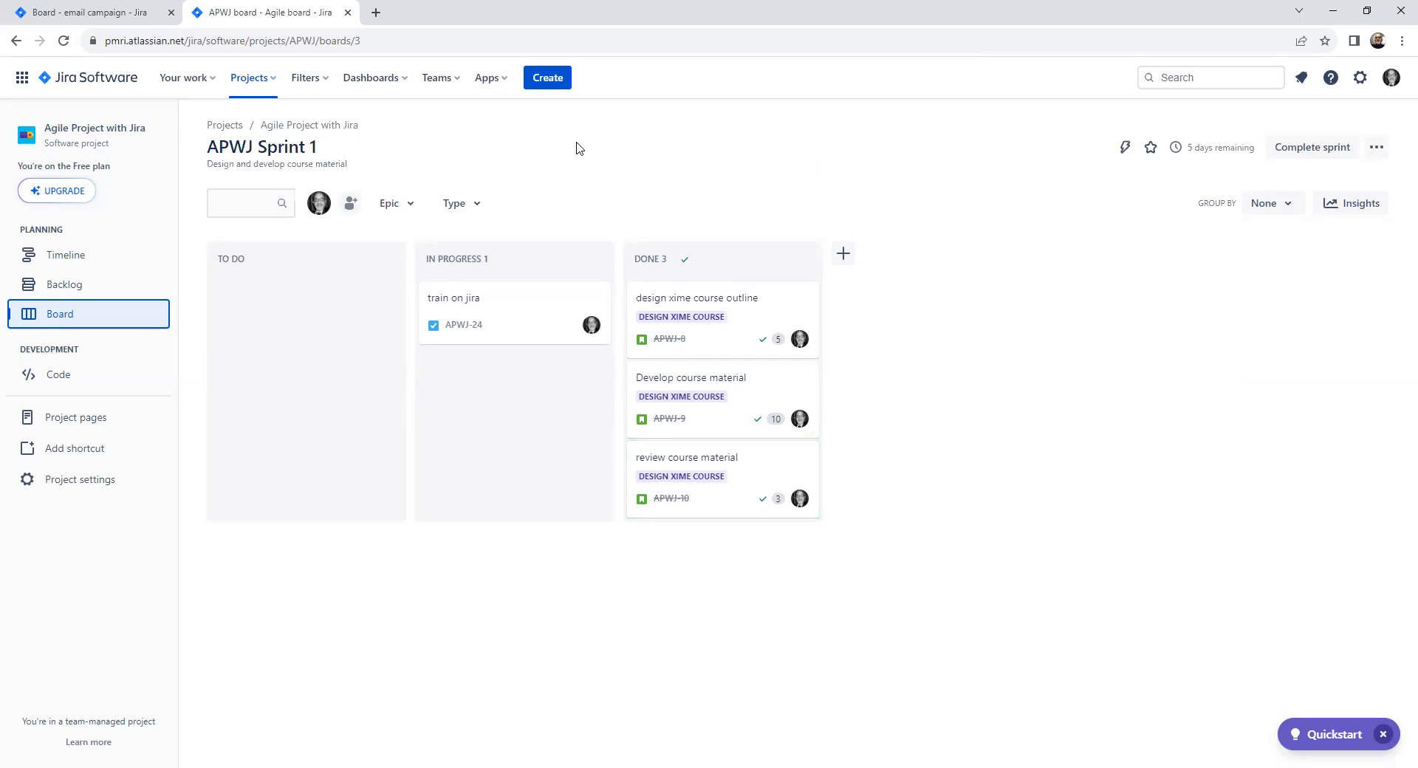
# Assign the "Deliver predictive project management" task in APWJ Sprint 2 of the backlog to yourself
pyautogui.click(66, 294)
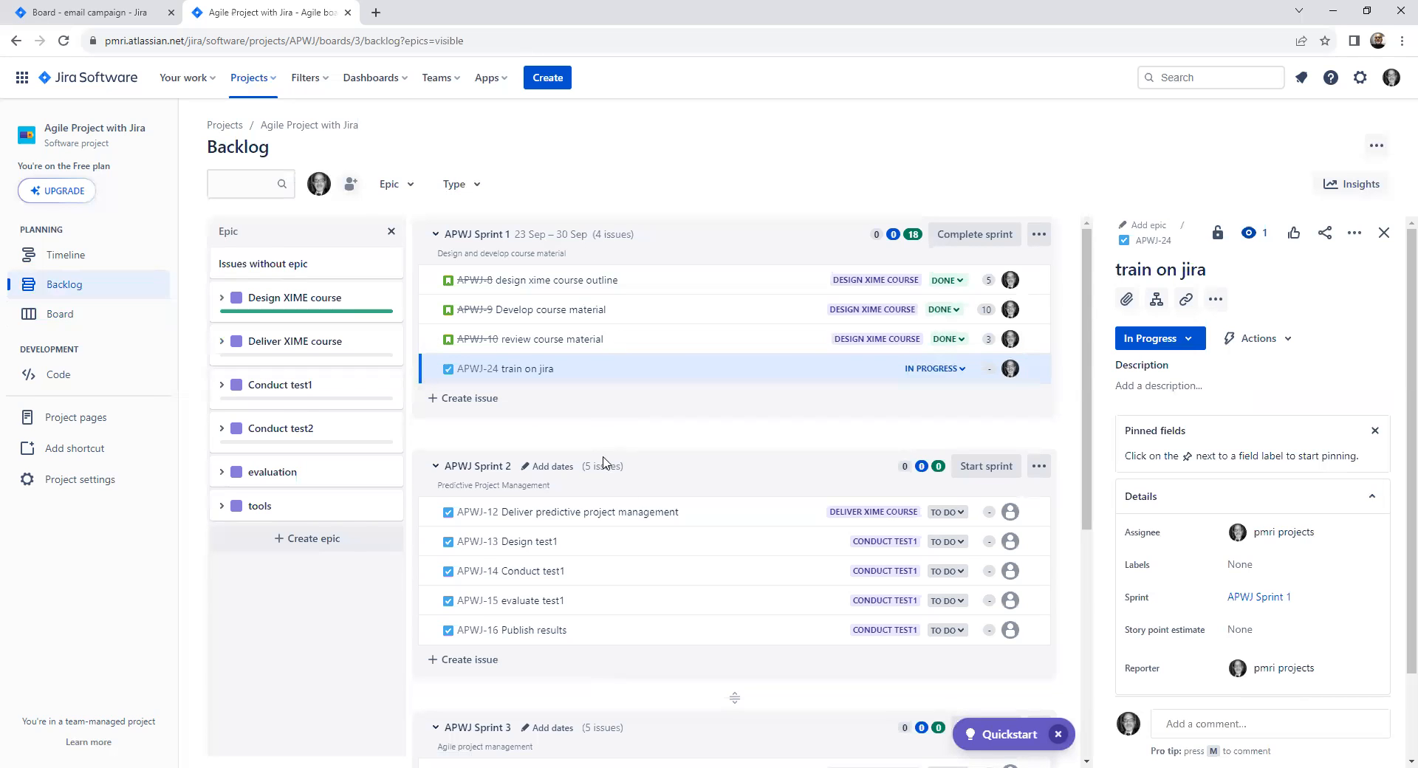
pyautogui.scroll(-2, 730, 565)
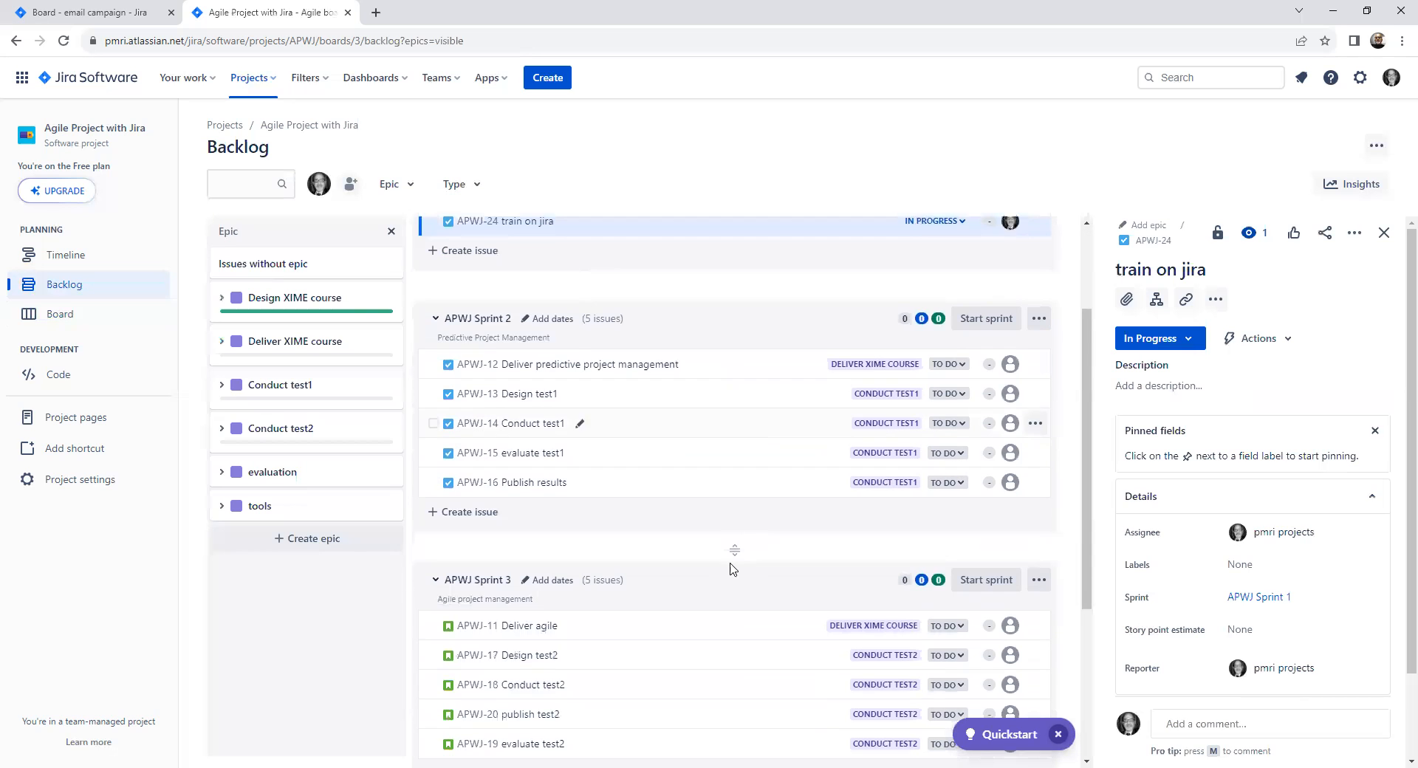
pyautogui.scroll(2, 731, 568)
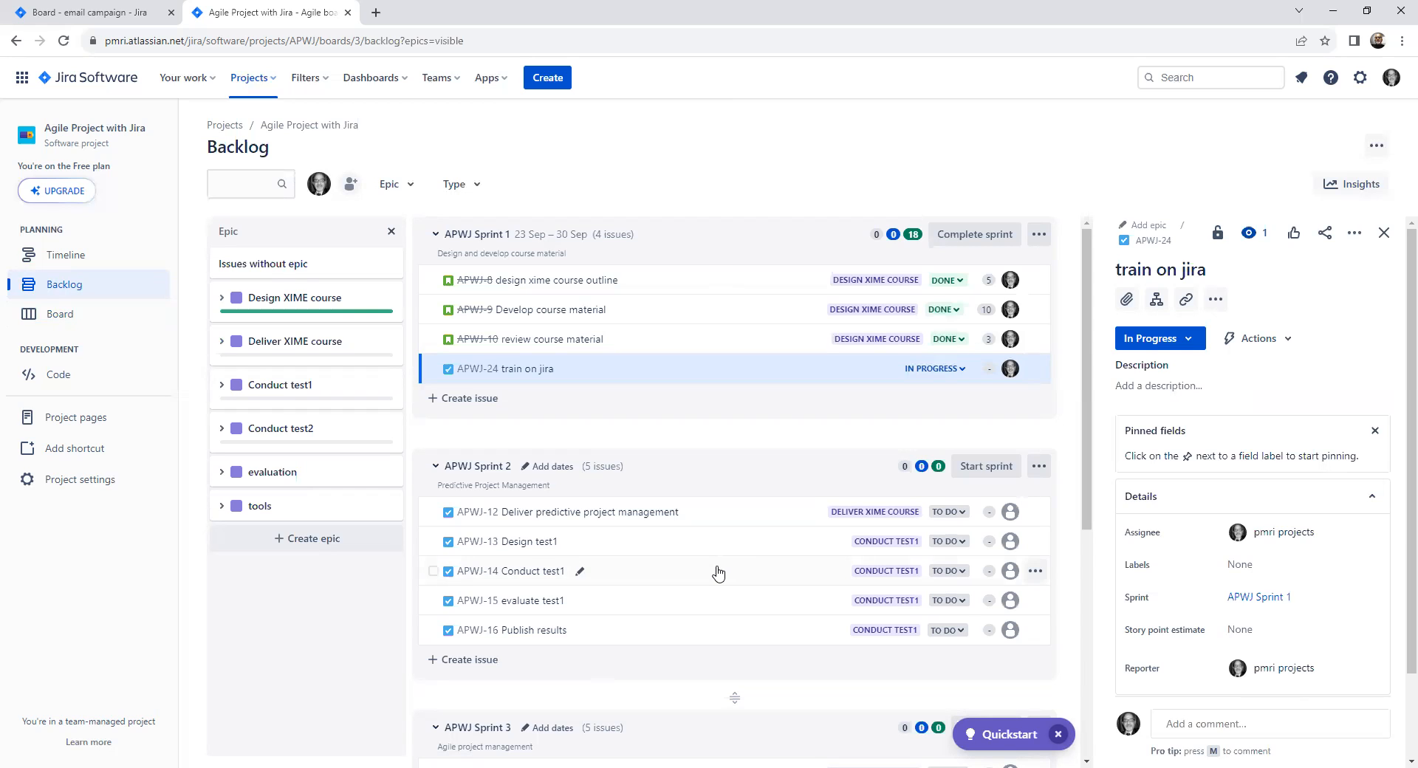
pyautogui.click(1011, 515)
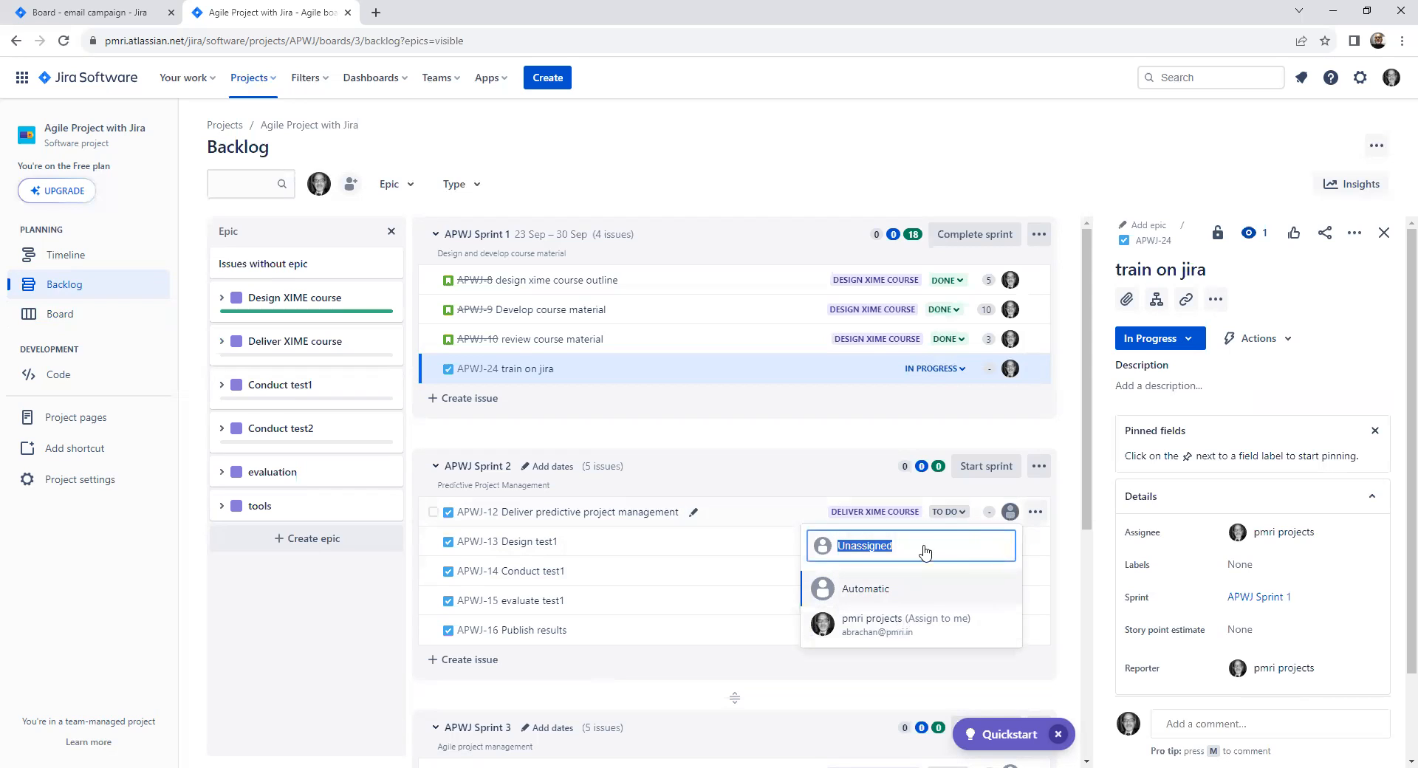
pyautogui.click(903, 630)
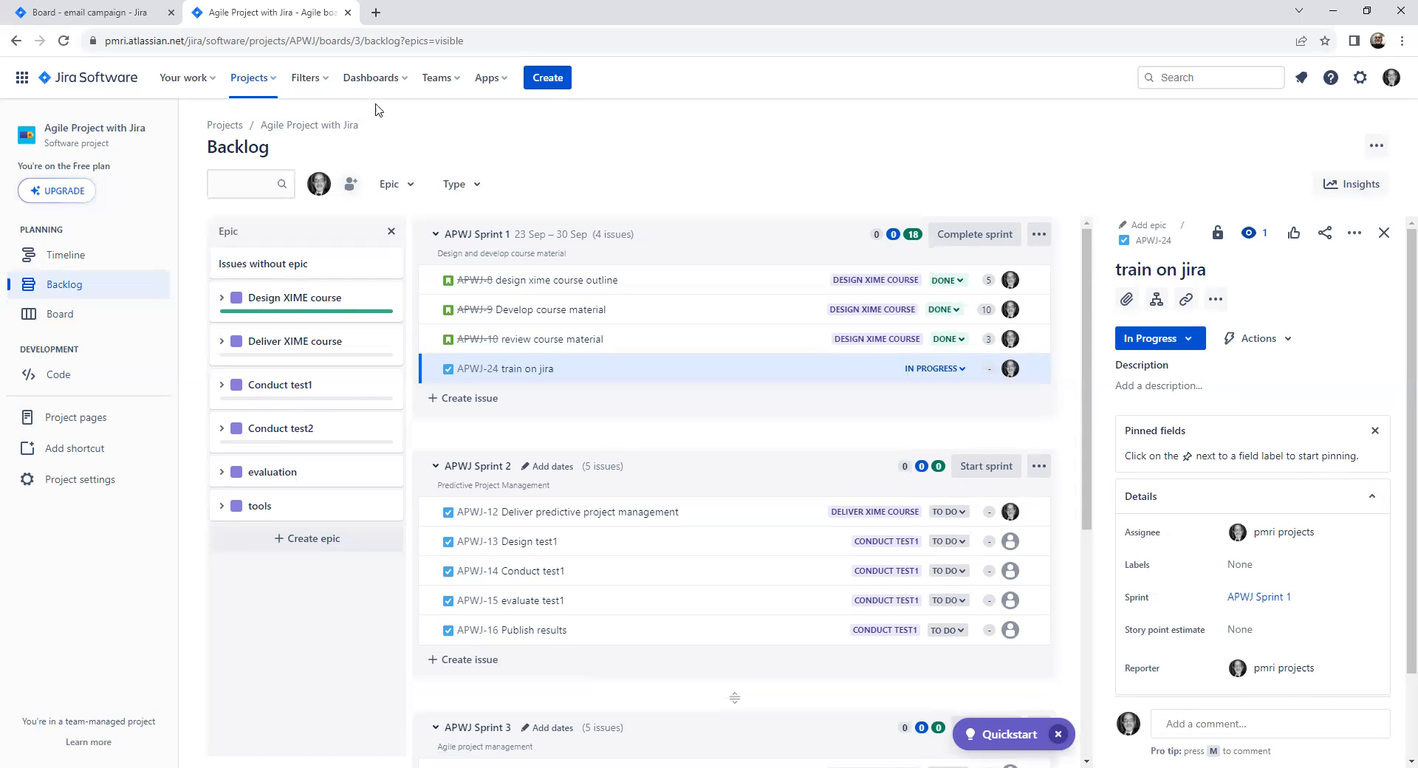
# Open the Default dashboard and examine its sprint burndown, assigned issues, activity and projects gadgets
pyautogui.click(404, 83)
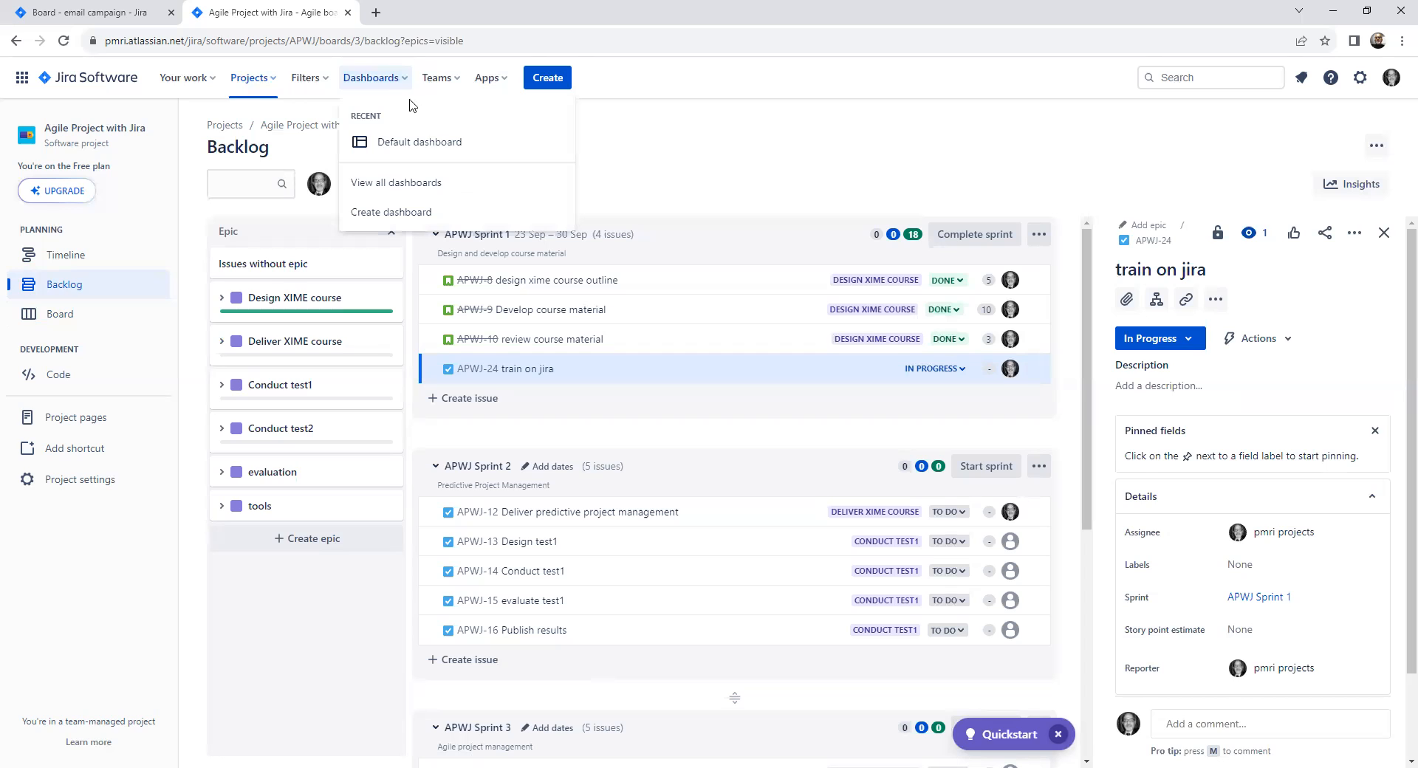
pyautogui.click(401, 151)
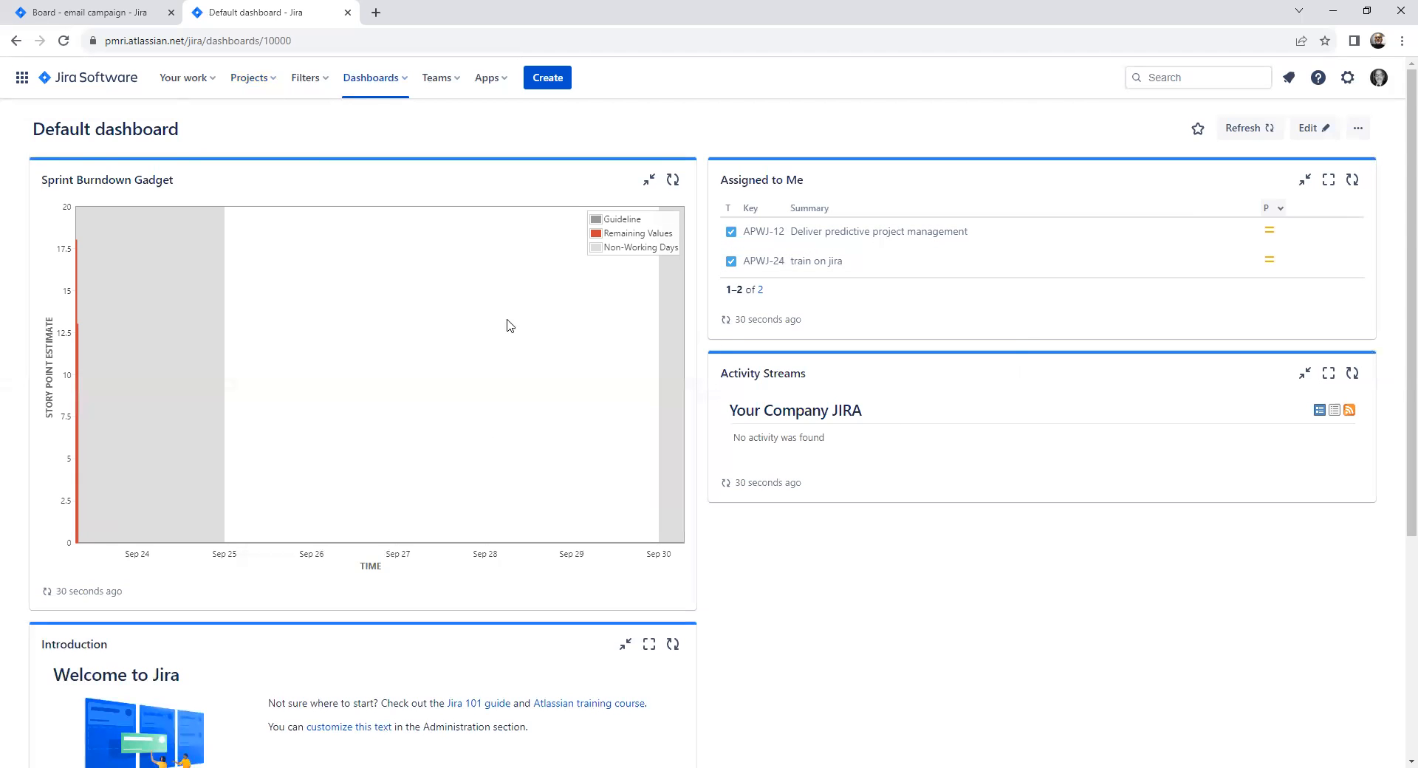
pyautogui.scroll(-4, 427, 325)
pyautogui.scroll(-1, 427, 326)
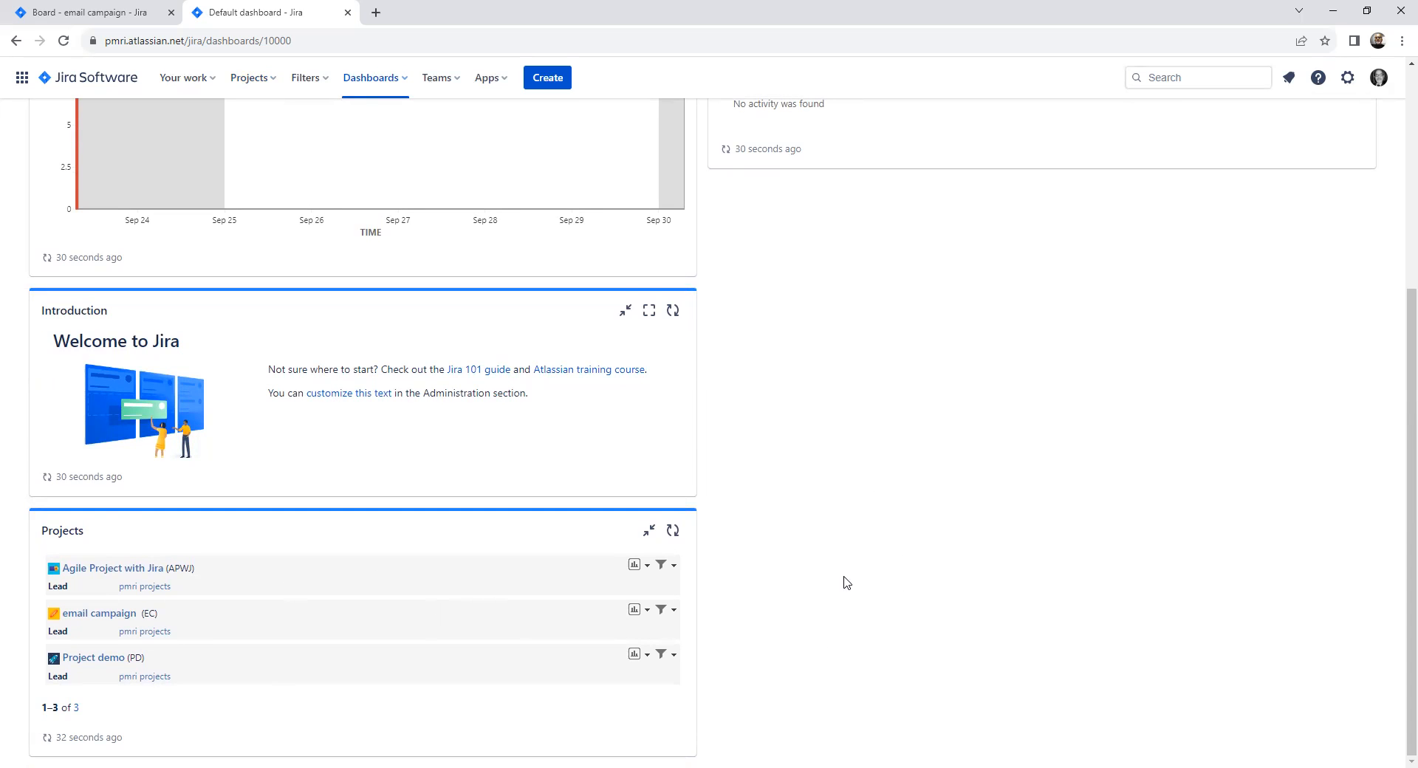
pyautogui.scroll(5, 1171, 478)
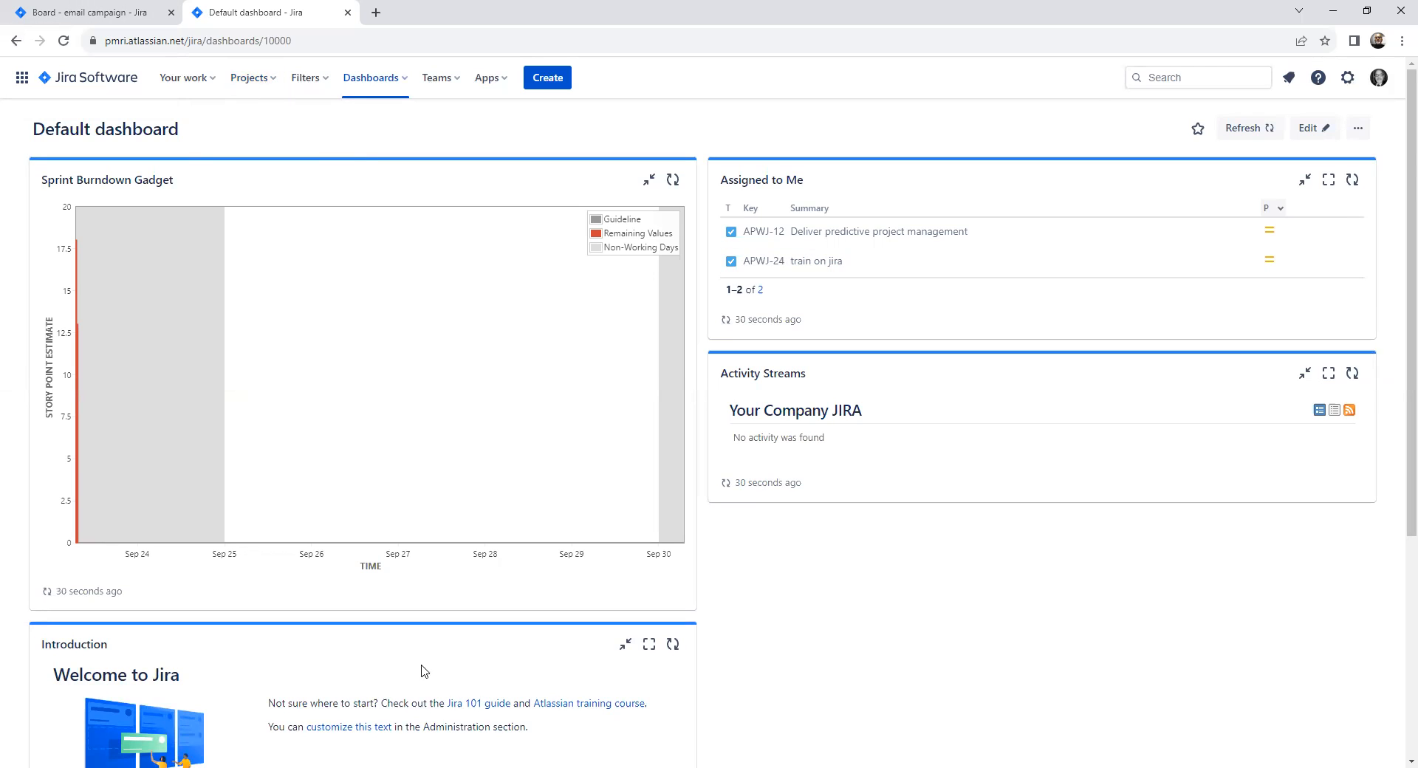
# Return to the backlog of Agile Project with Jira and expand the "Design XIME course" epic to view its dates
pyautogui.click(269, 85)
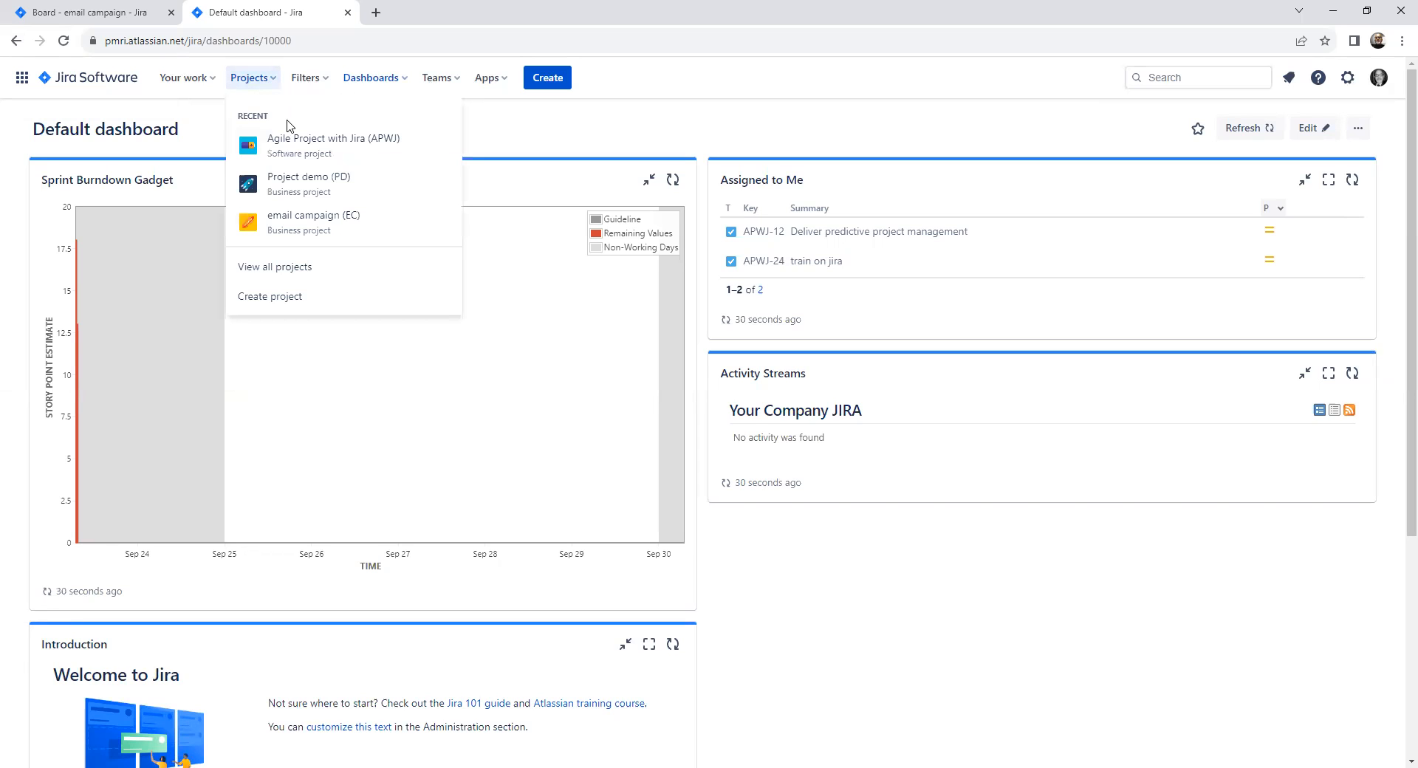
pyautogui.click(303, 147)
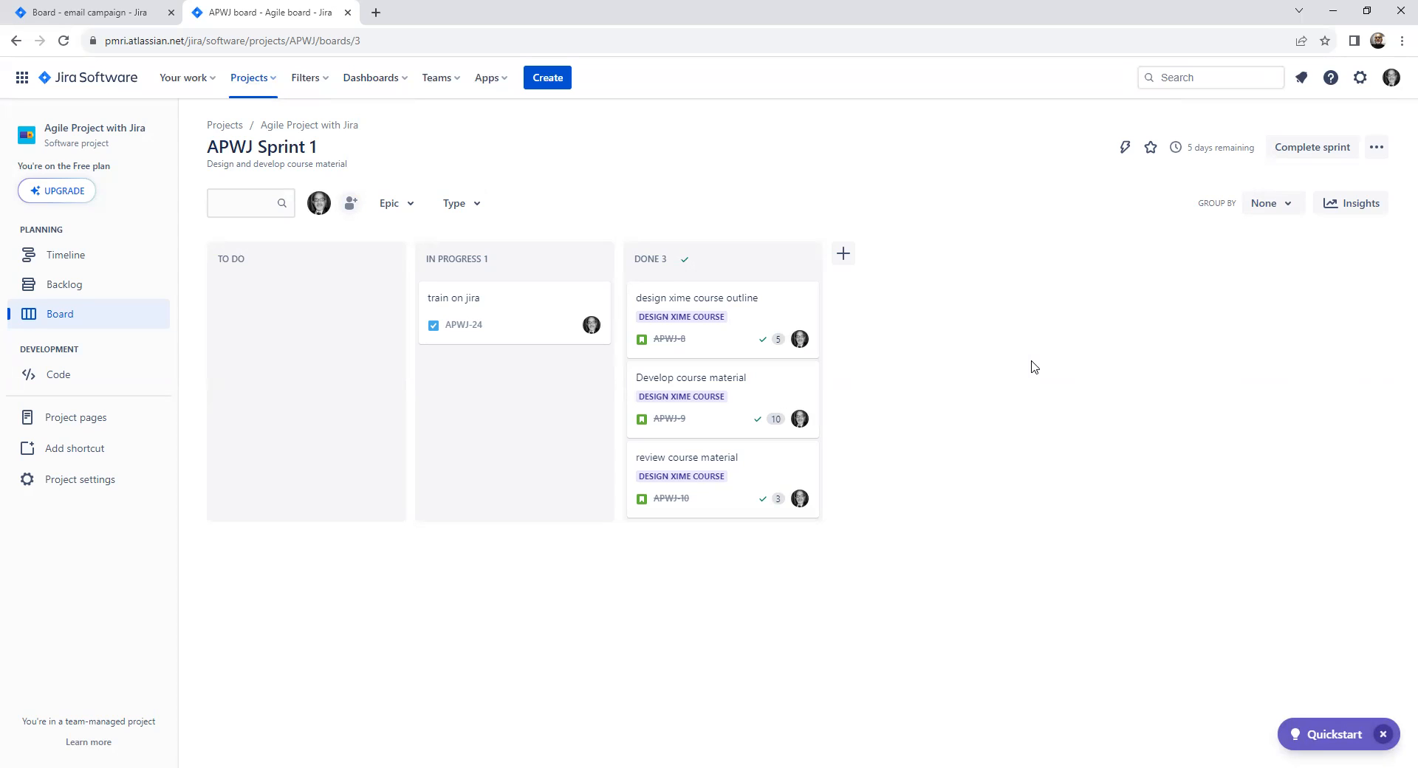
pyautogui.click(72, 294)
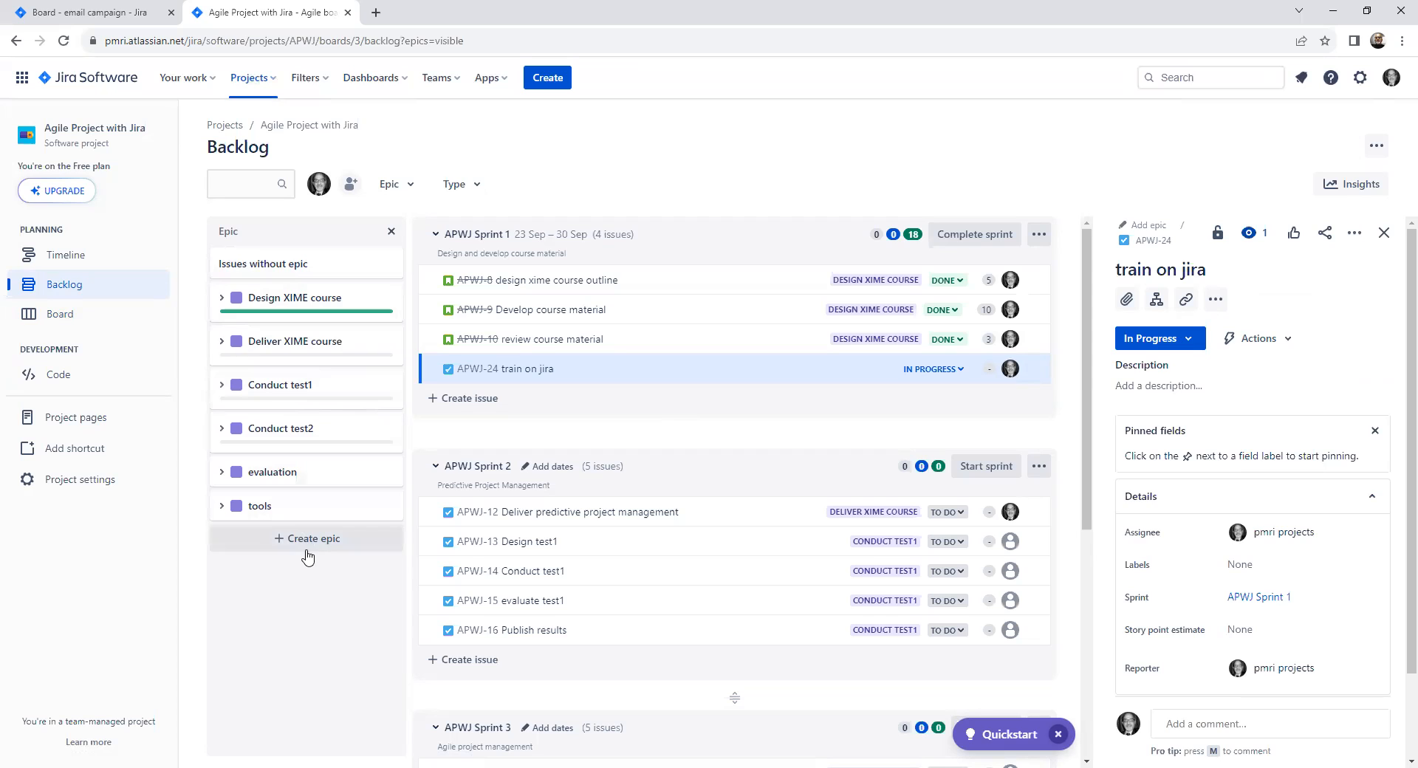
pyautogui.click(223, 298)
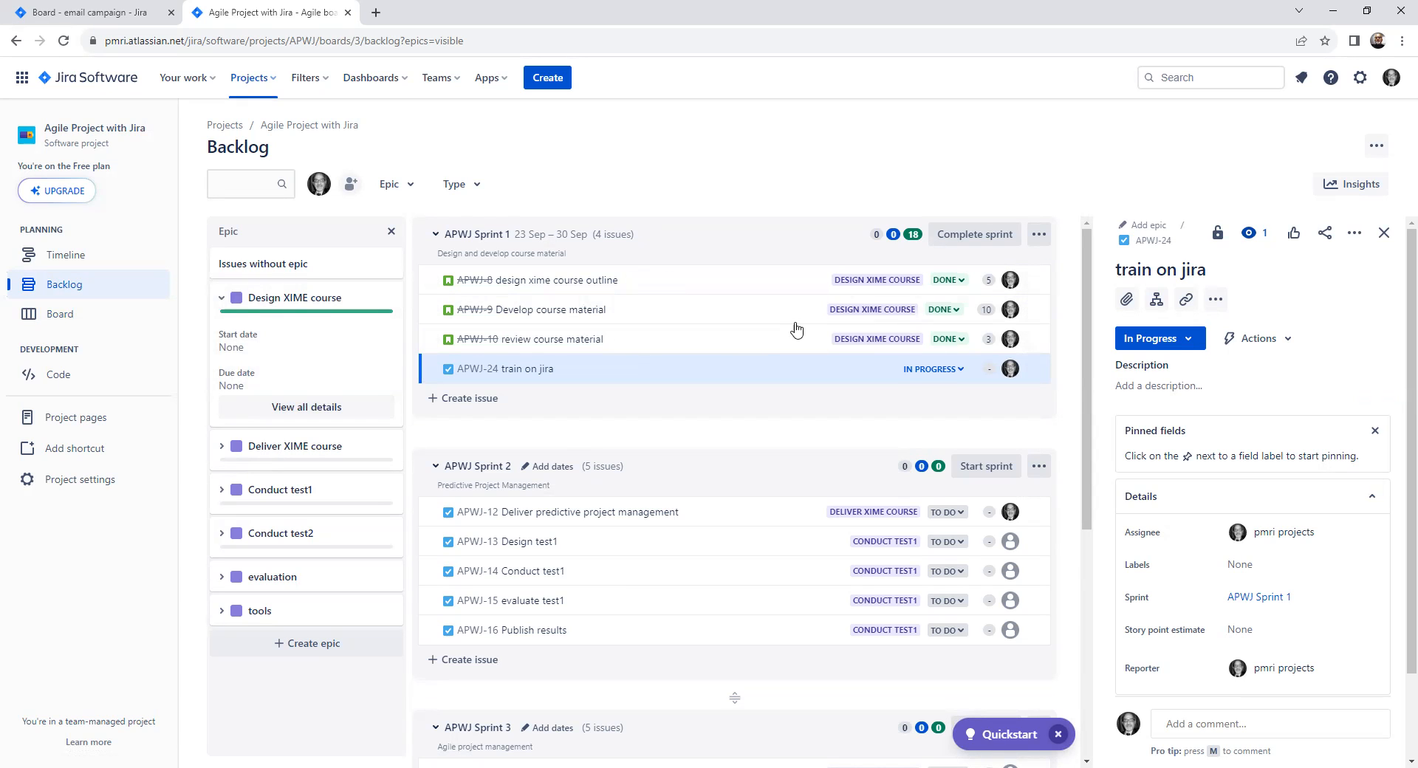
pyautogui.click(872, 375)
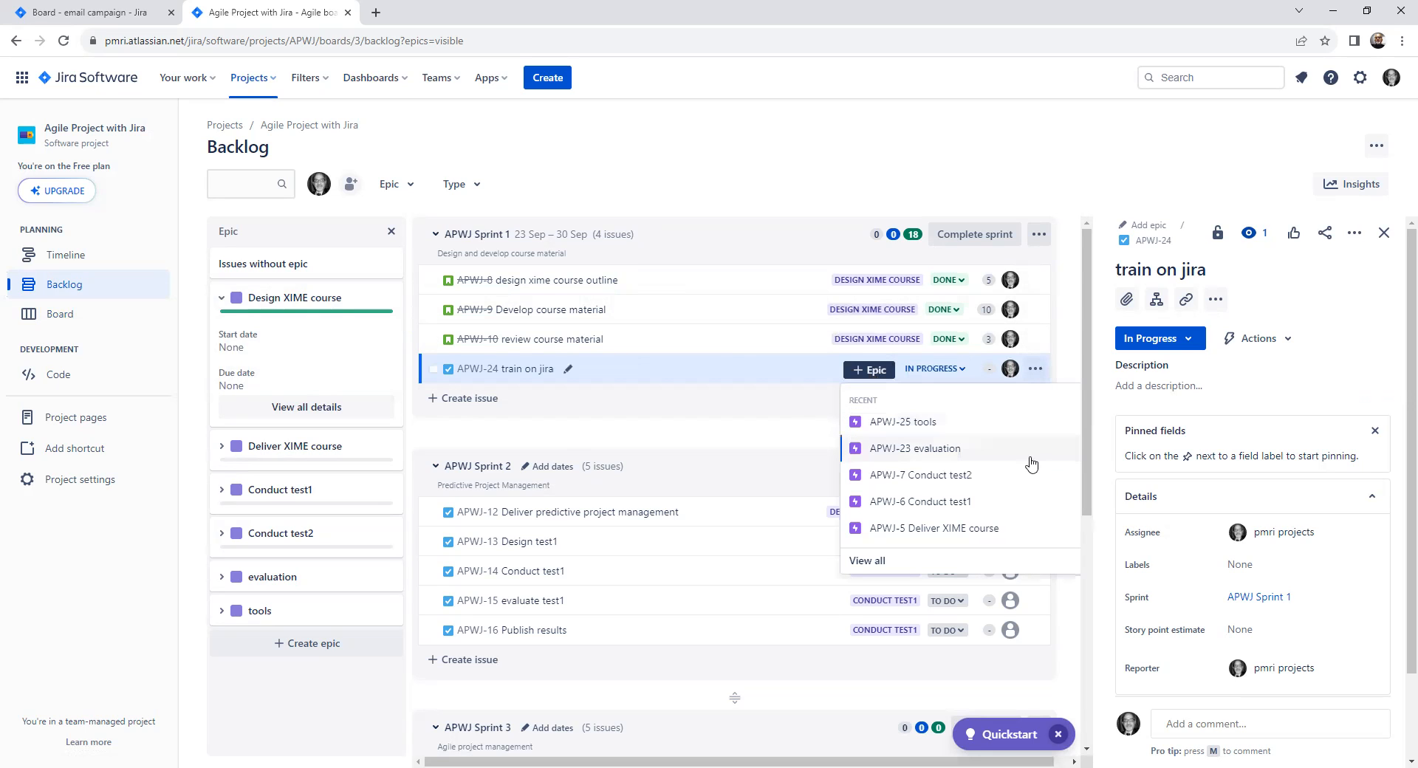
pyautogui.click(868, 563)
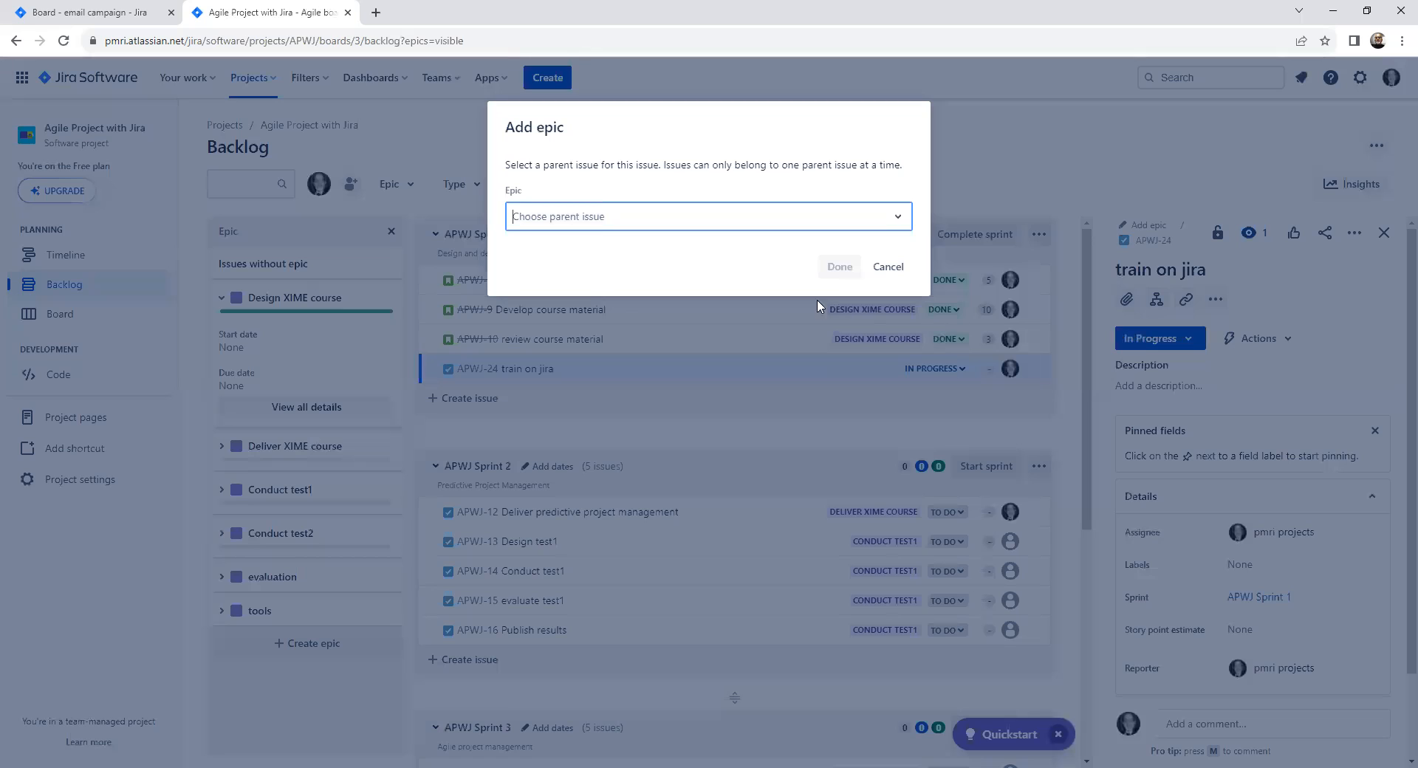
pyautogui.click(899, 222)
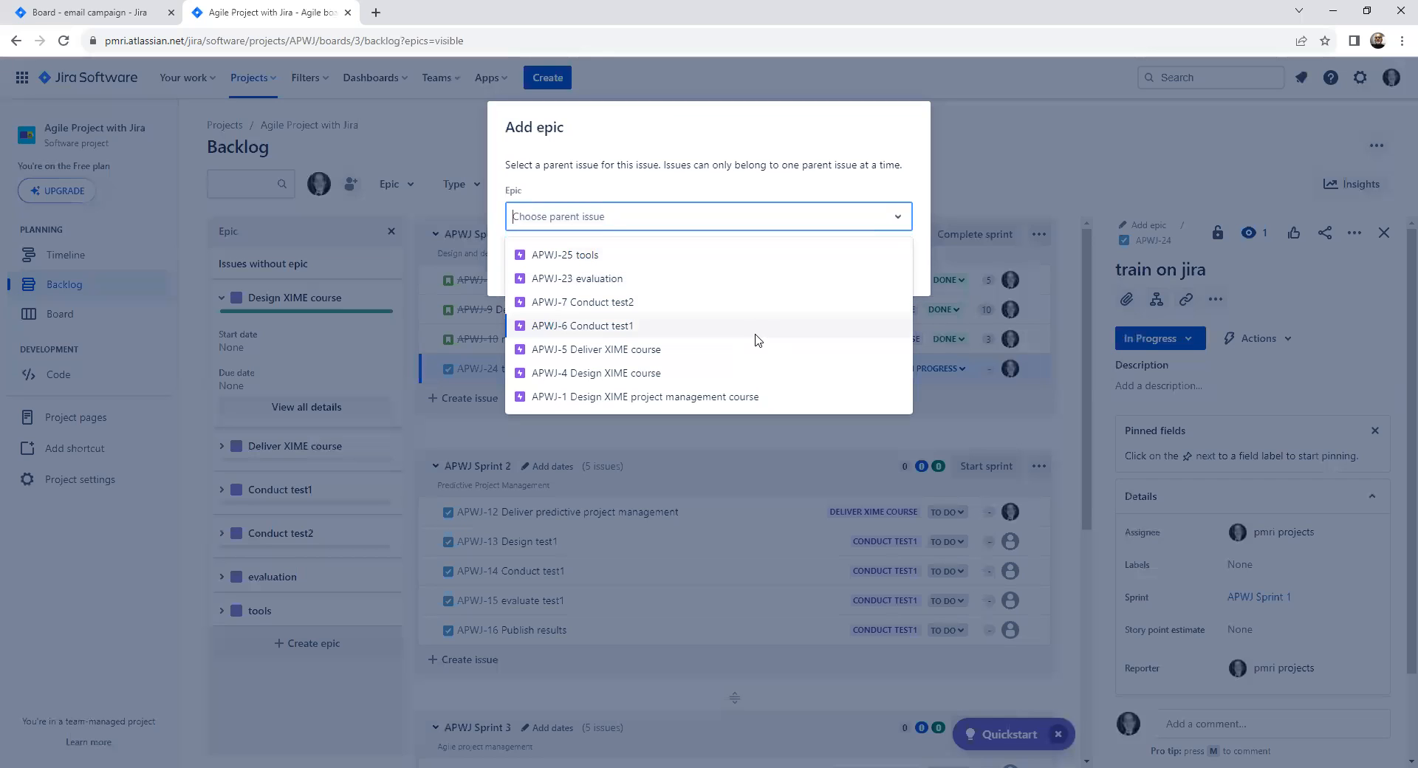
pyautogui.click(774, 191)
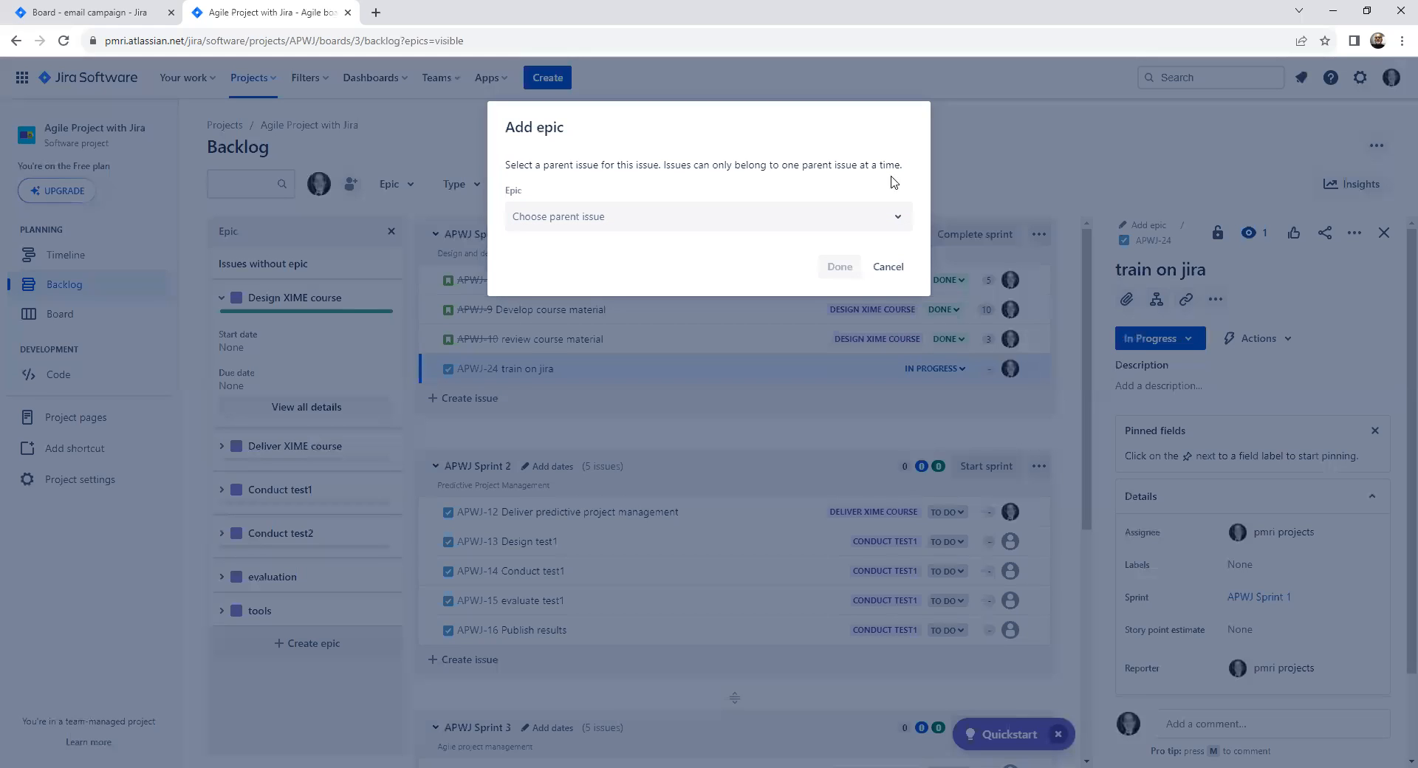
pyautogui.click(889, 267)
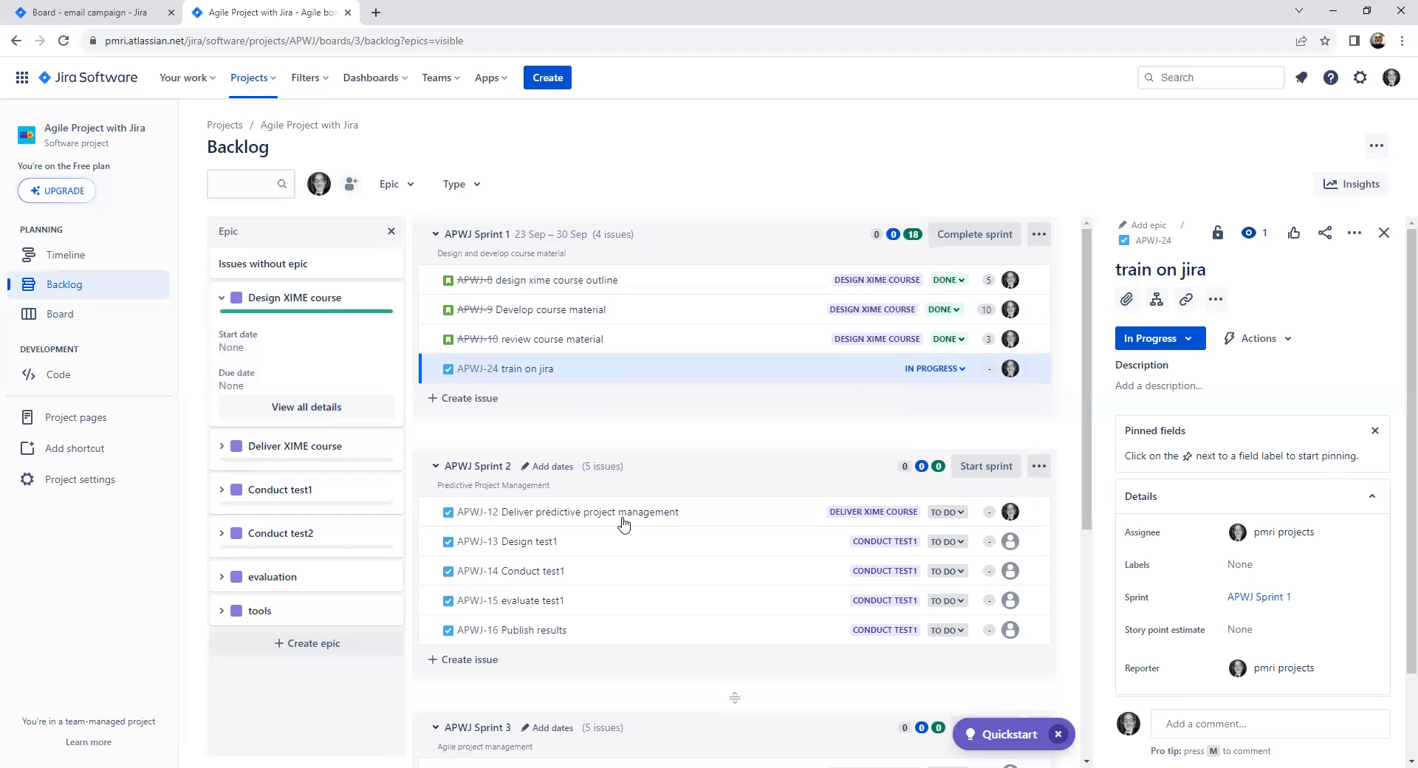
# Look over the issues in all the sprints and the remaining unplanned backlog issues
pyautogui.scroll(-5, 624, 524)
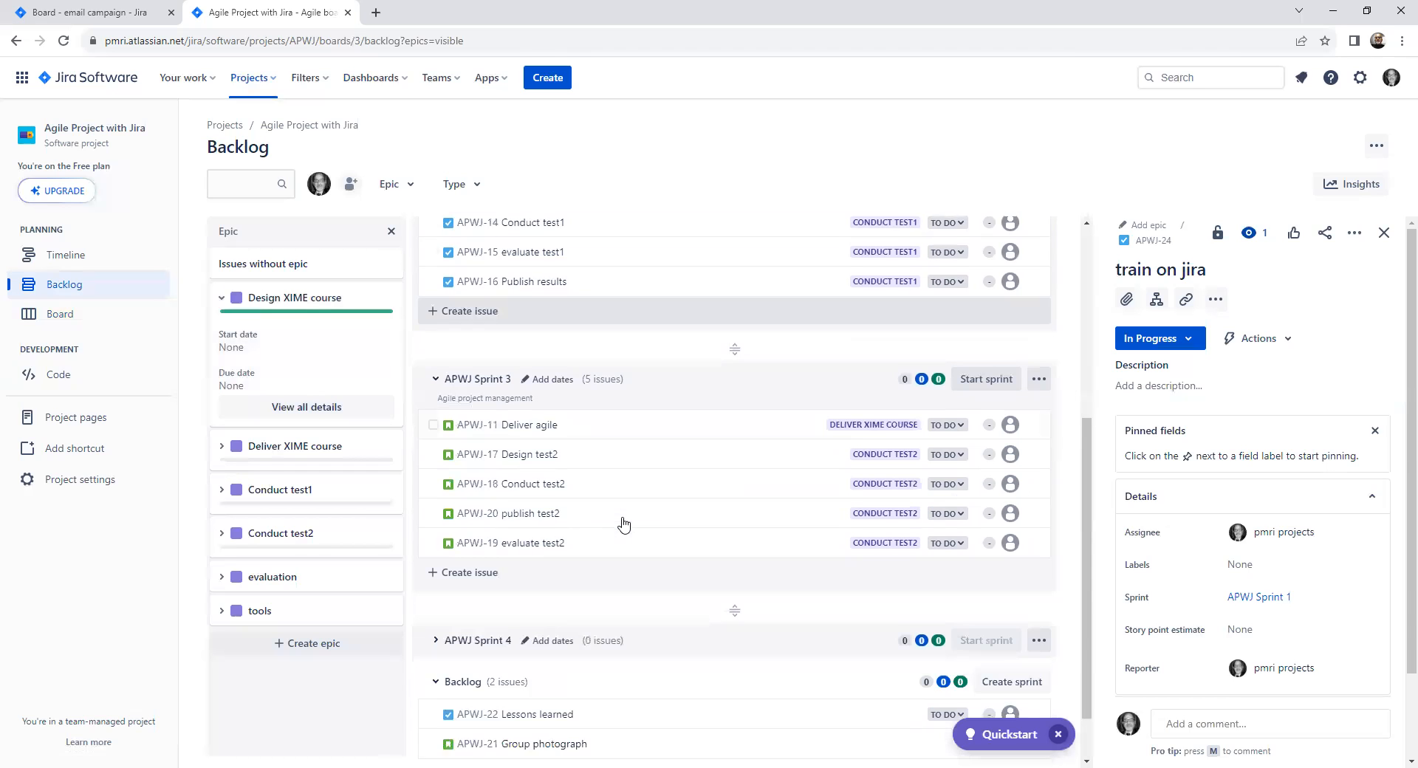
pyautogui.scroll(-1, 624, 524)
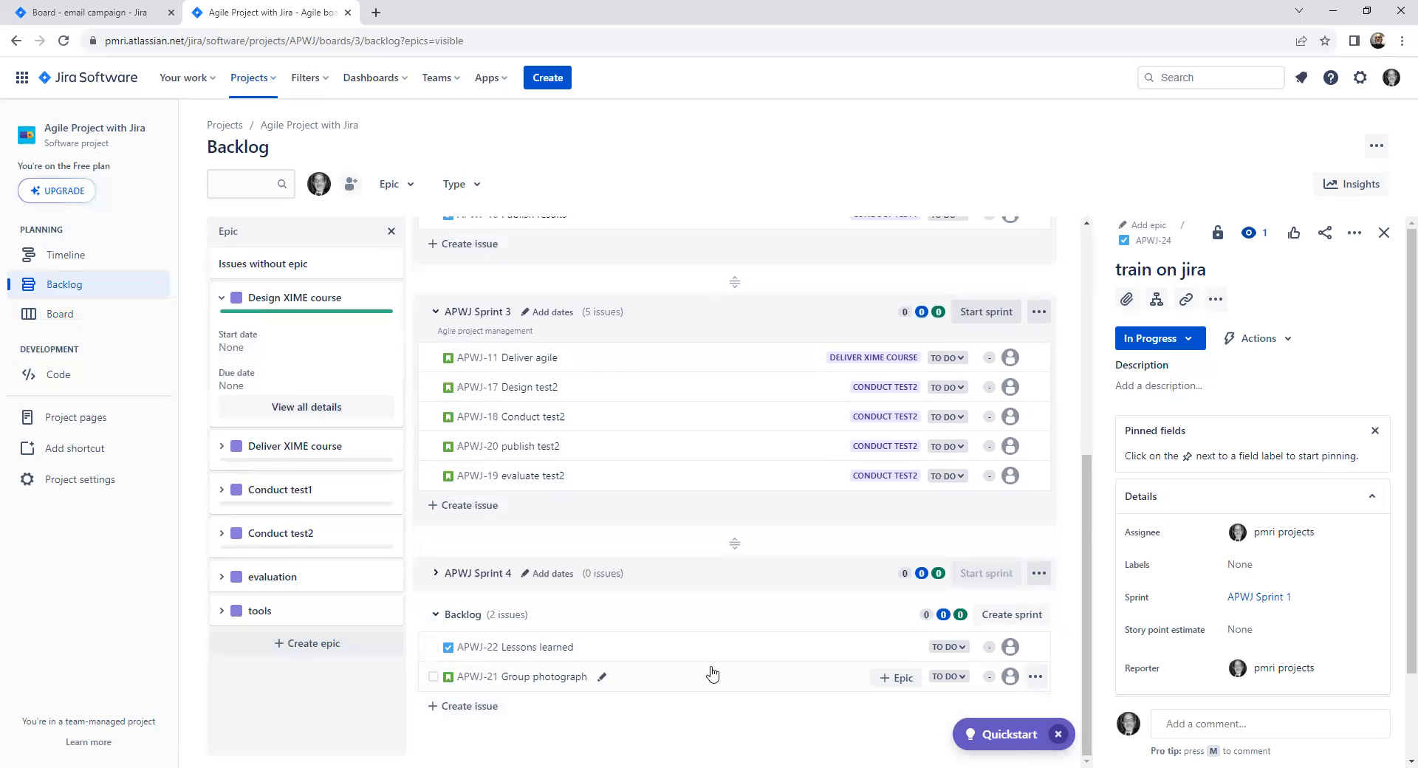
pyautogui.scroll(5, 712, 673)
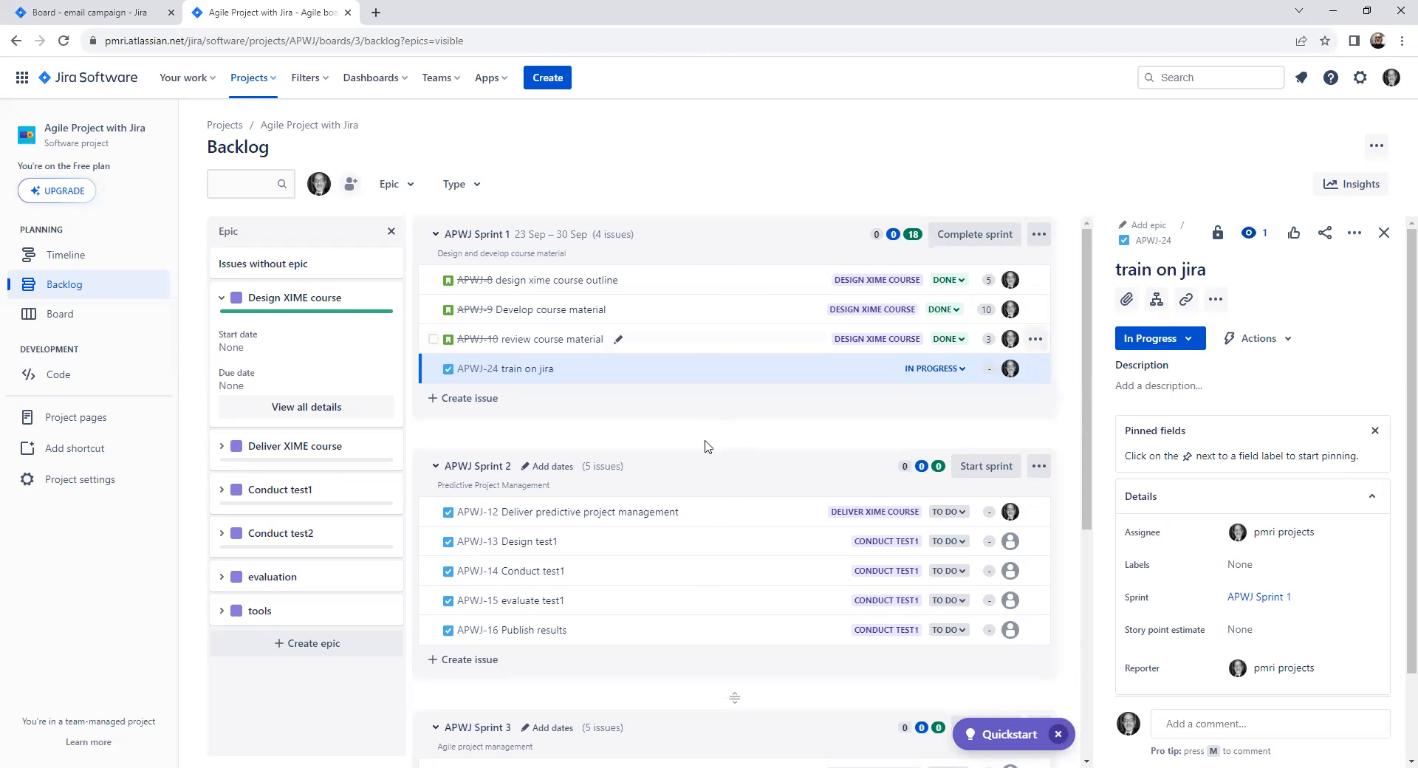
pyautogui.scroll(-5, 703, 449)
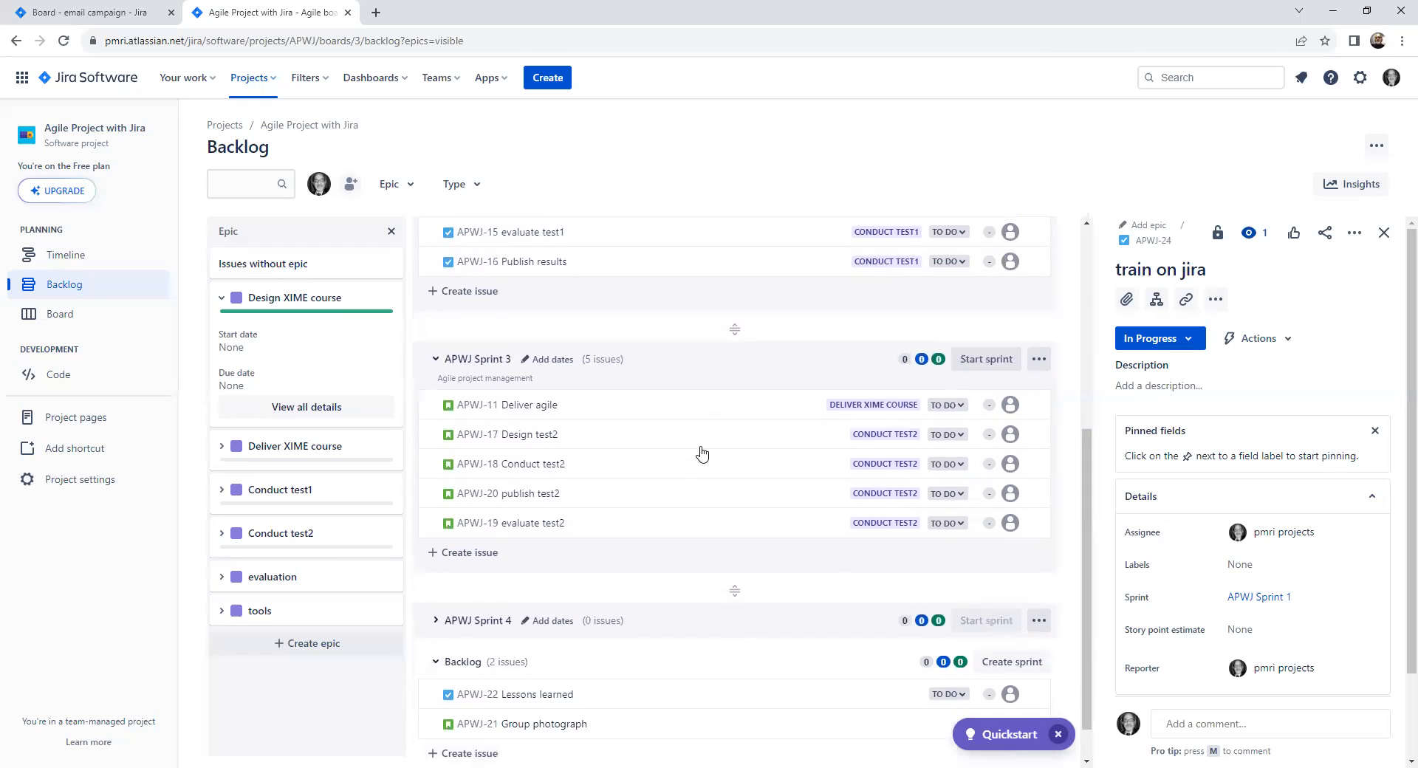
pyautogui.scroll(-1, 702, 454)
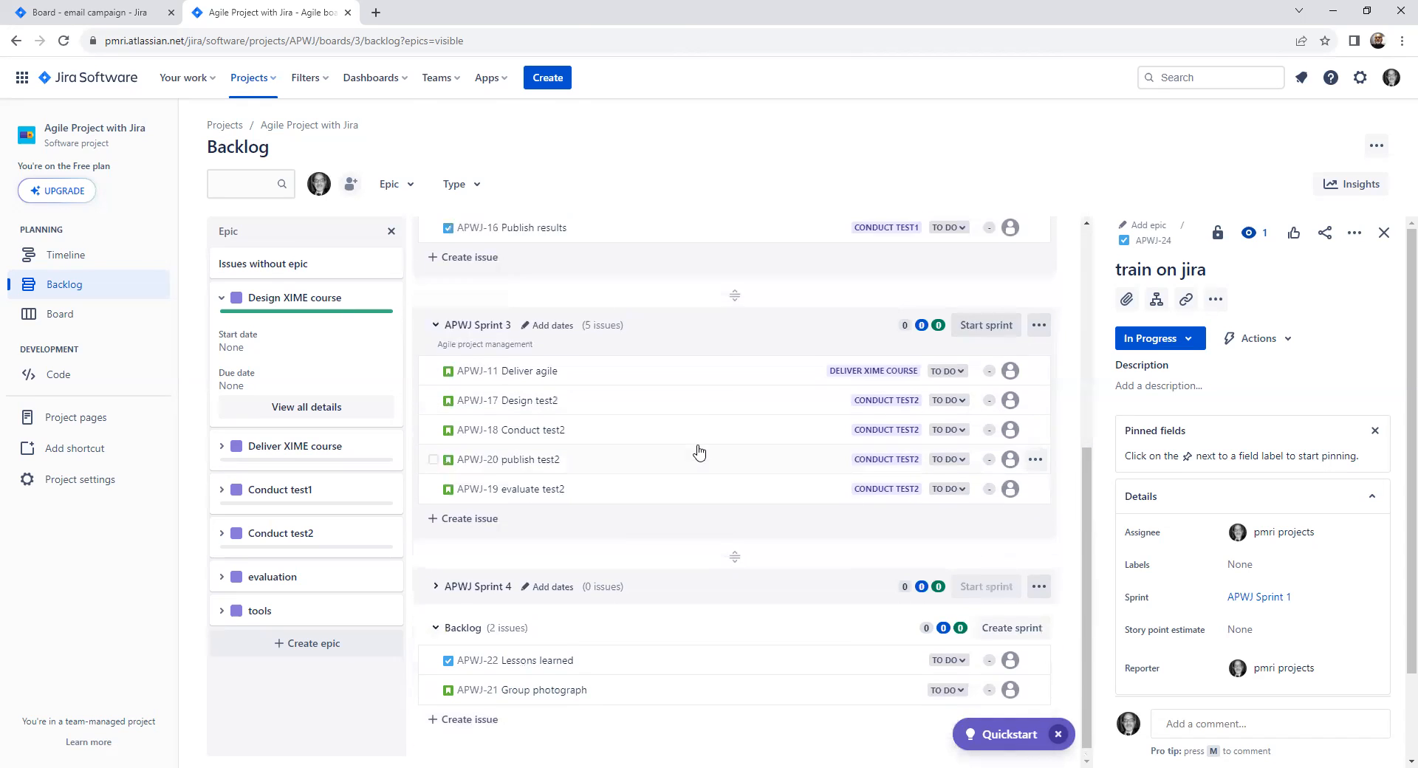
pyautogui.scroll(5, 699, 451)
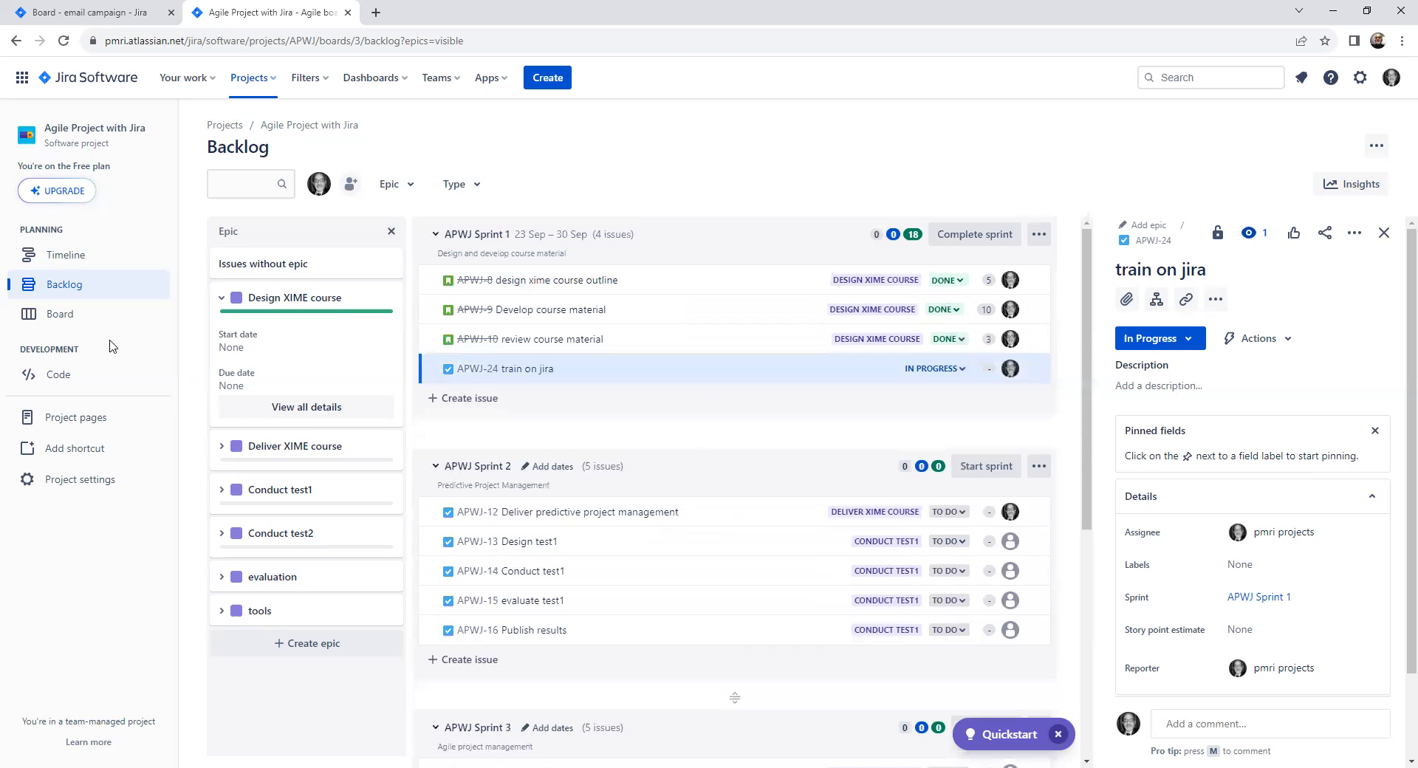
# Move the "train on jira" task to Done on the APWJ Sprint 1 board
pyautogui.click(52, 317)
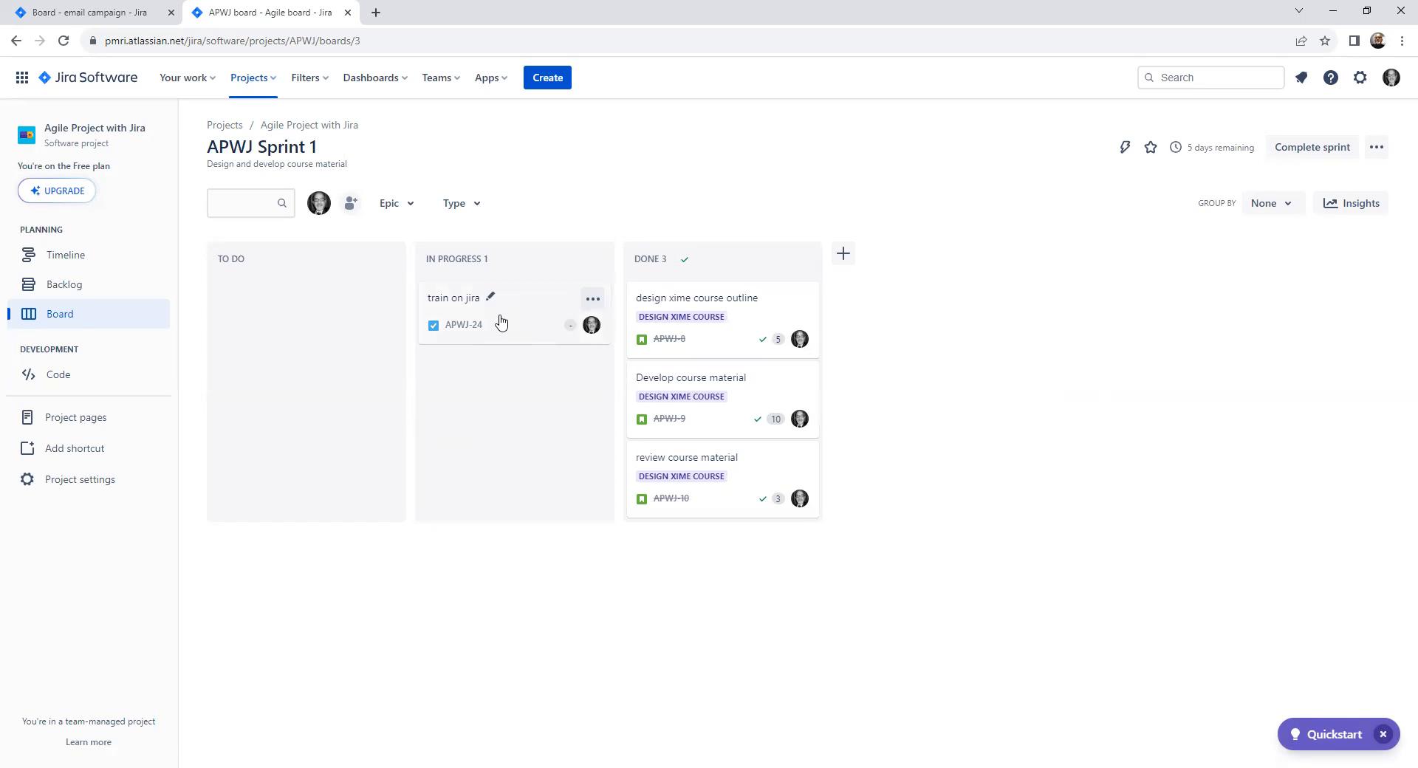
pyautogui.moveTo(501, 323); pyautogui.dragTo(662, 532)
pyautogui.moveTo(701, 557); pyautogui.dragTo(702, 561)
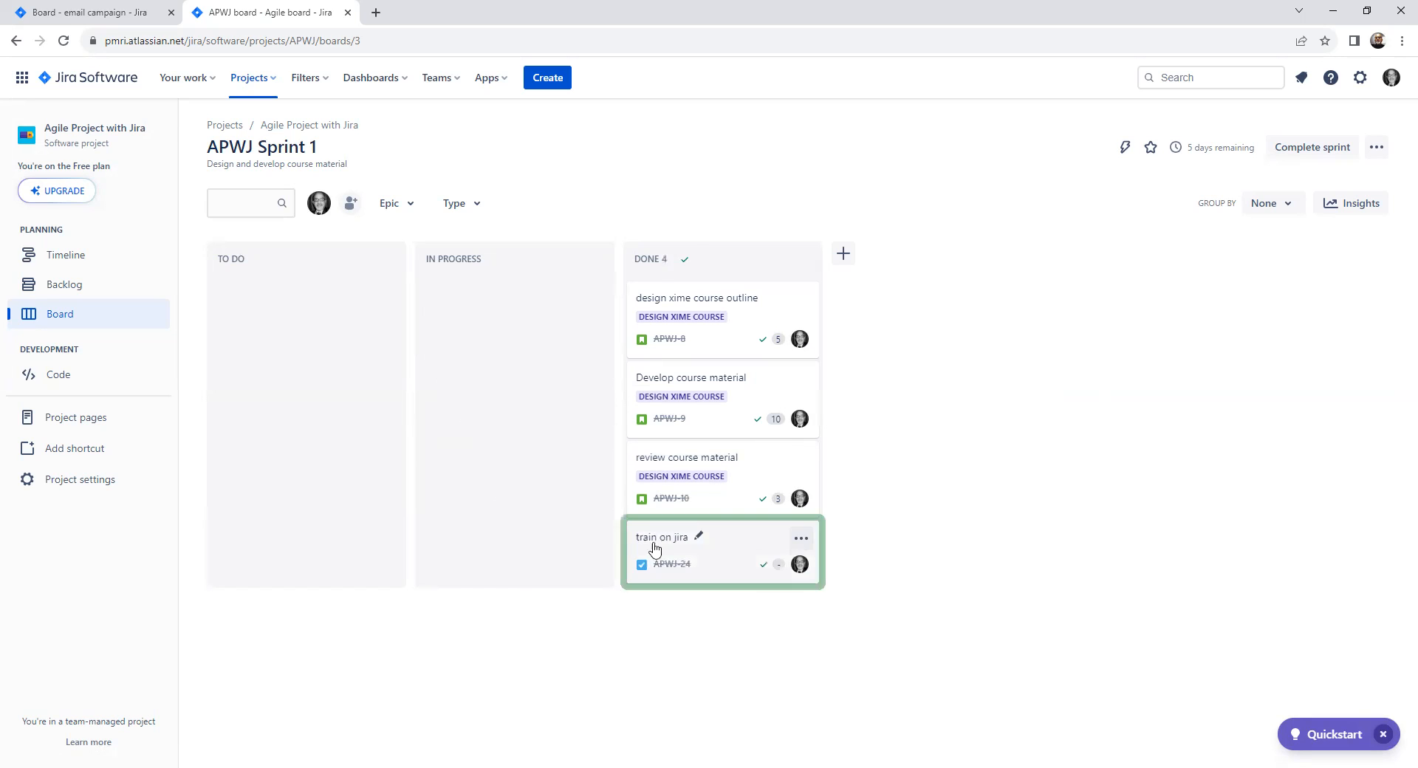
# Complete APWJ Sprint 1 from the project backlog
pyautogui.click(68, 290)
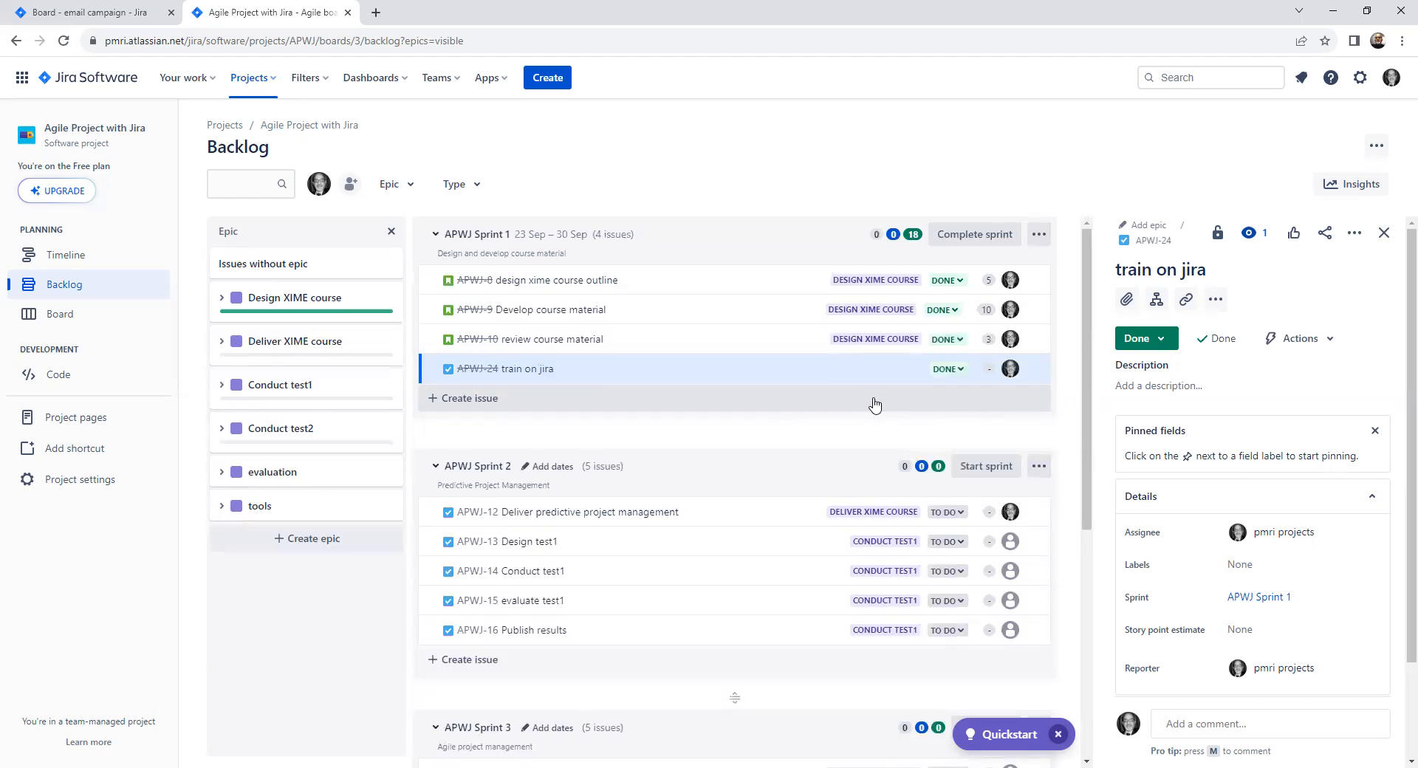
pyautogui.click(975, 235)
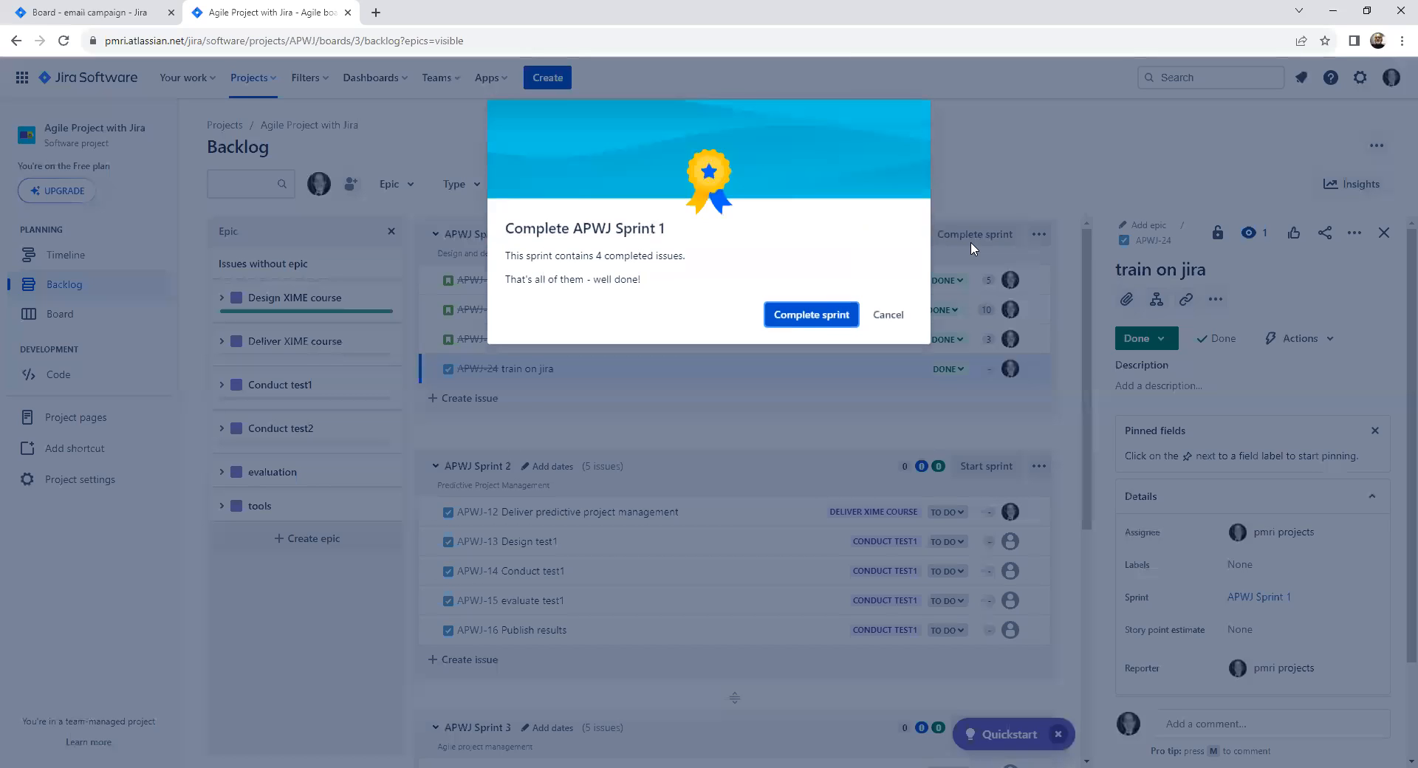
pyautogui.click(815, 316)
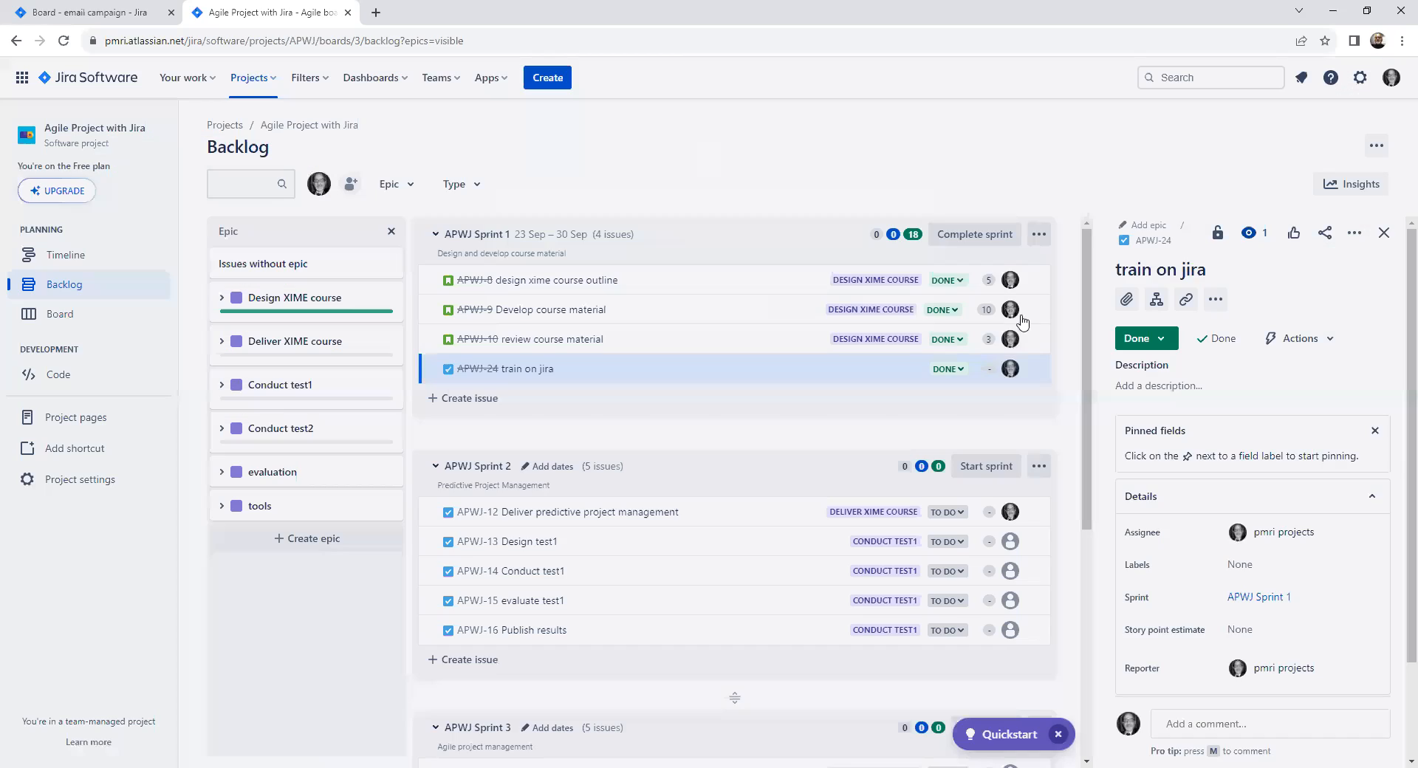